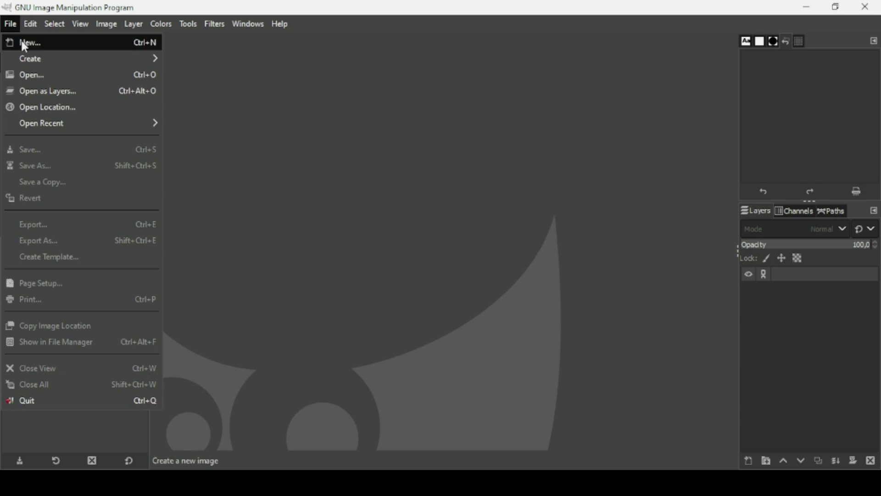
Create a new 1920 × 1080 px image
left_click(24, 44)
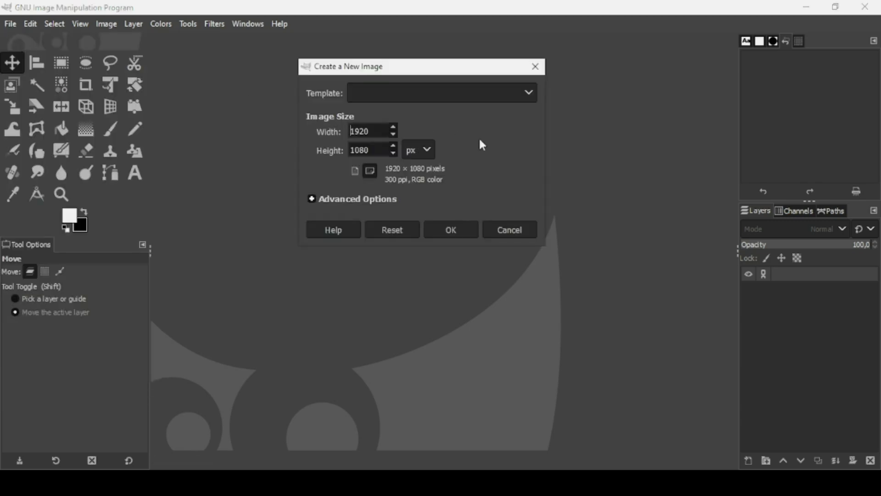
left_click(465, 229)
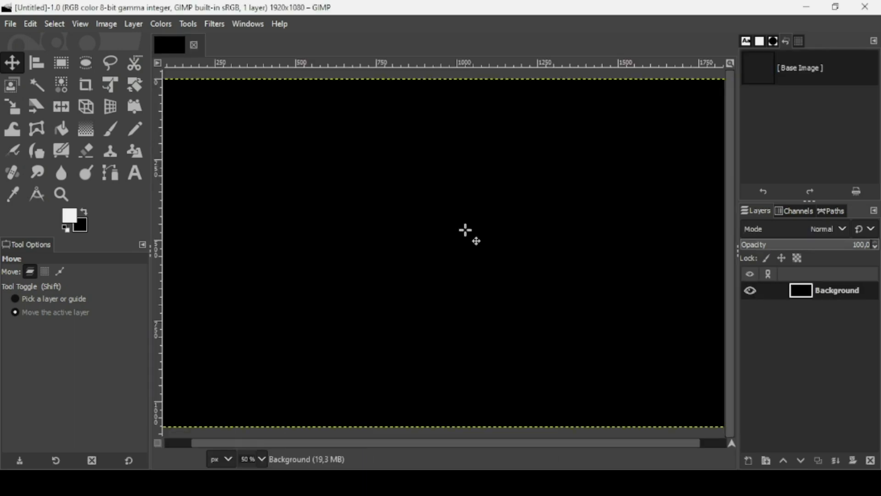
key("minus")
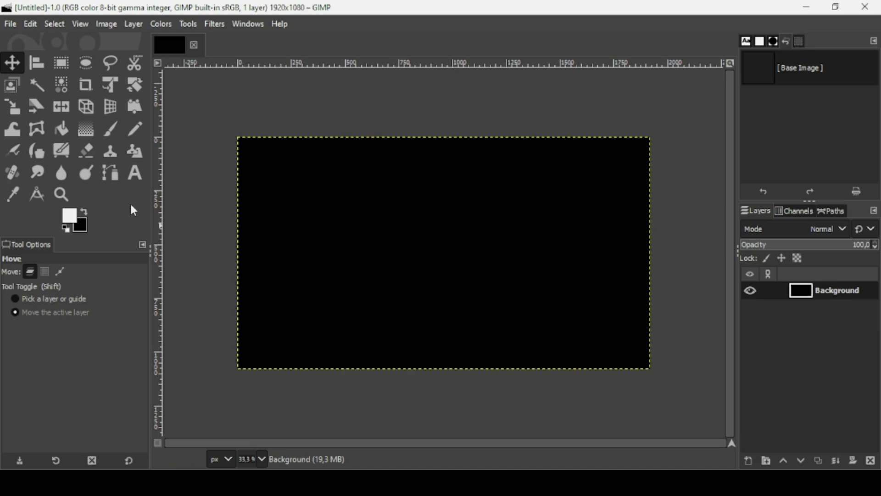
Add the text FLIP in Montserrat Heavy at 300 px on the left half of the black canvas
left_click(135, 182)
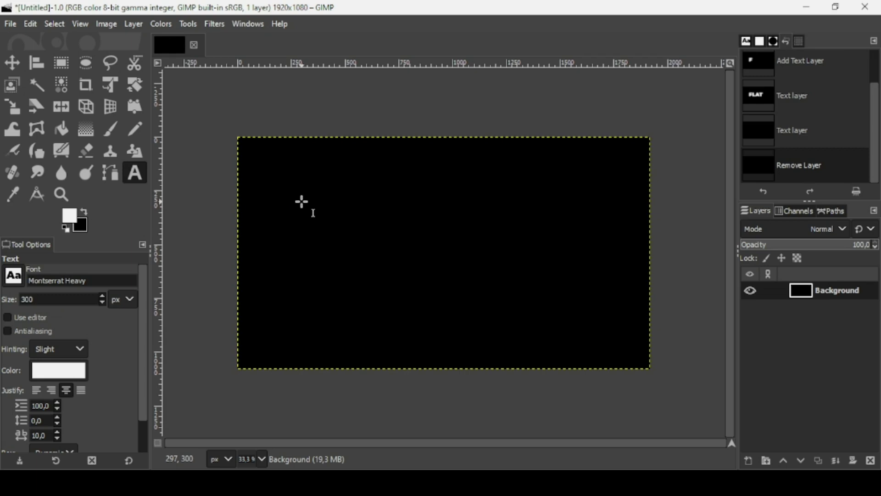
left_click(302, 201)
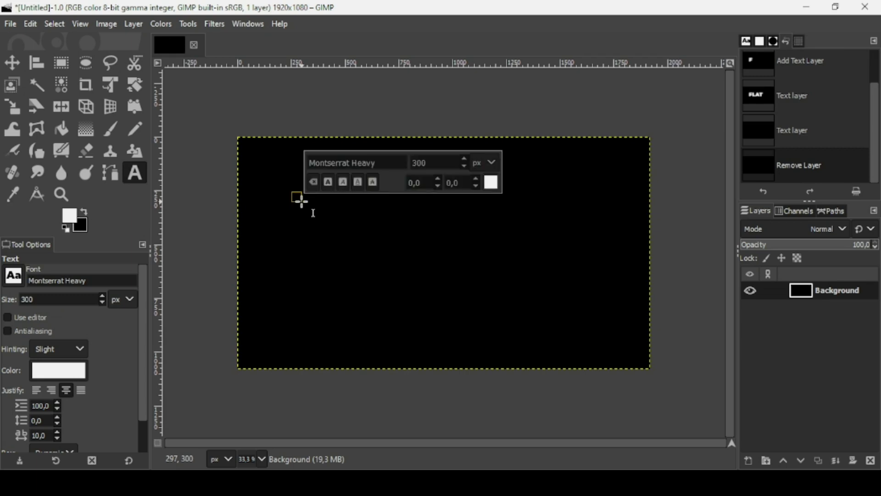
type("F")
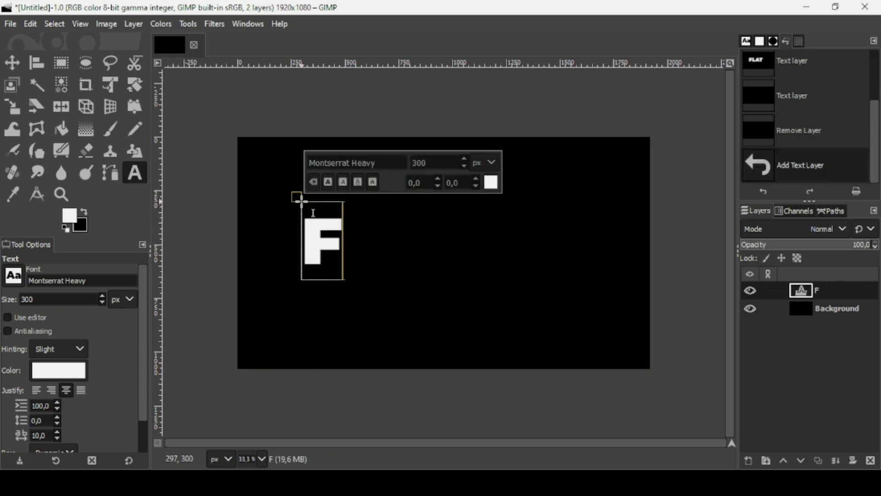
type("LIP")
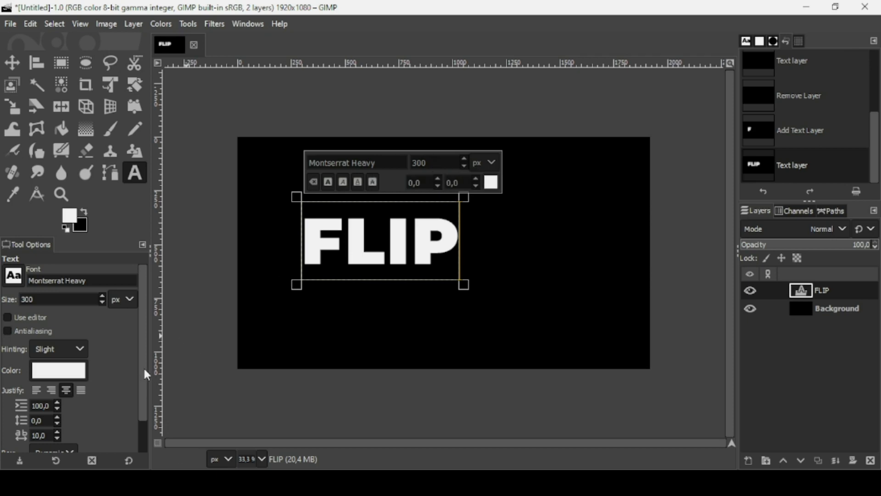
left_click_drag(144, 370, 141, 342)
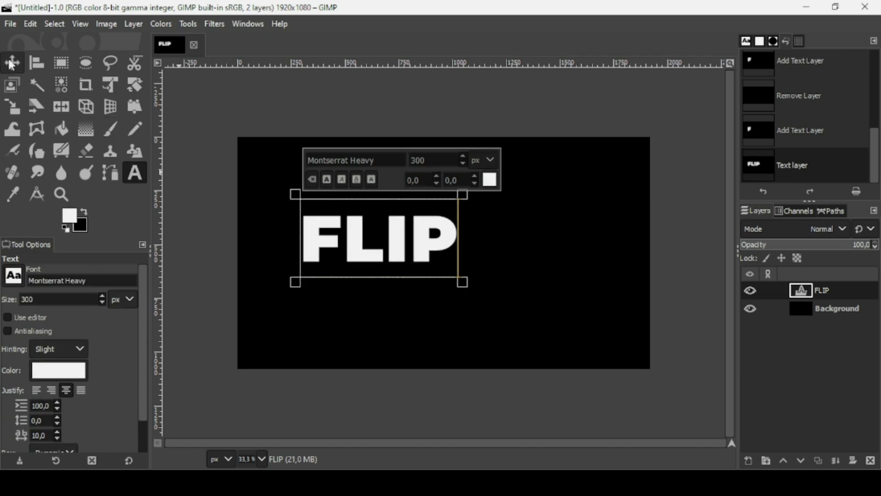
left_click(13, 62)
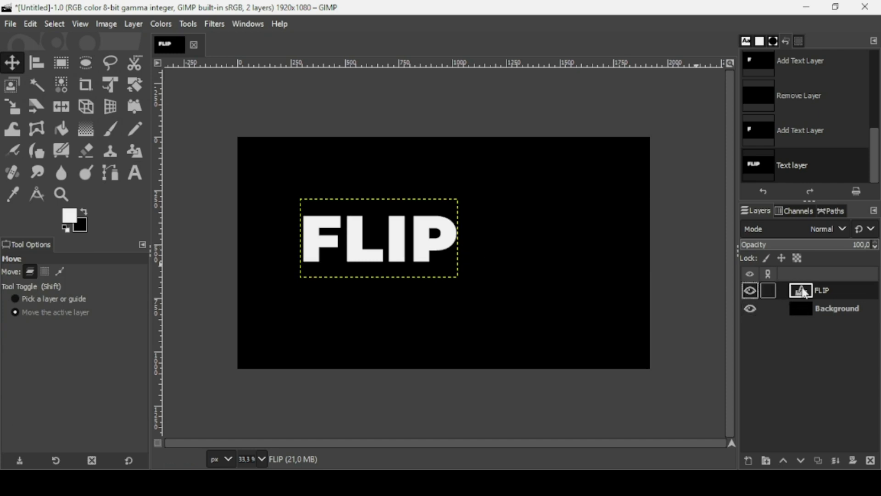
Make a selection from the FLIP text's alpha, add a new transparent layer above it, and hide the text layer
right_click(804, 291)
scroll(755, 443, "down", 3)
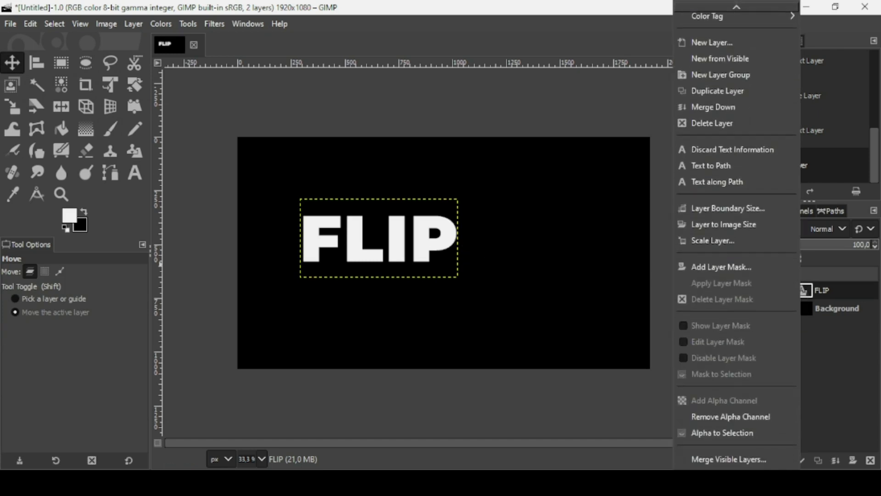
left_click(754, 437)
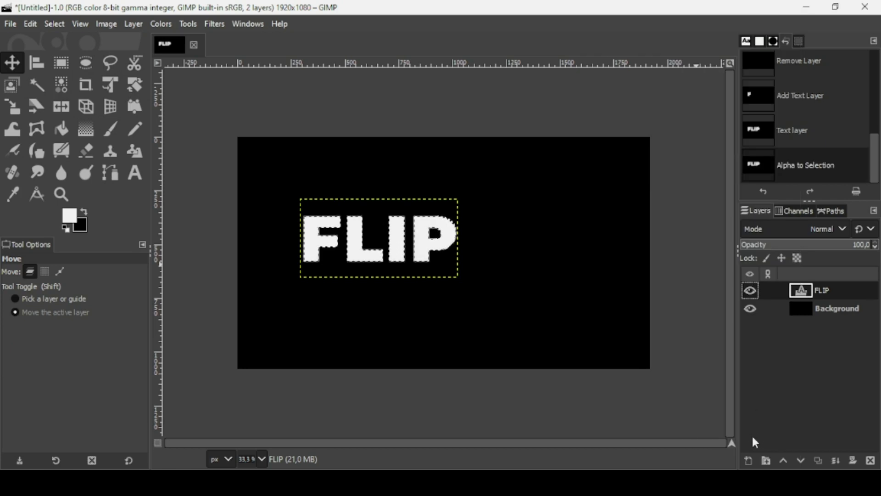
left_click(749, 460)
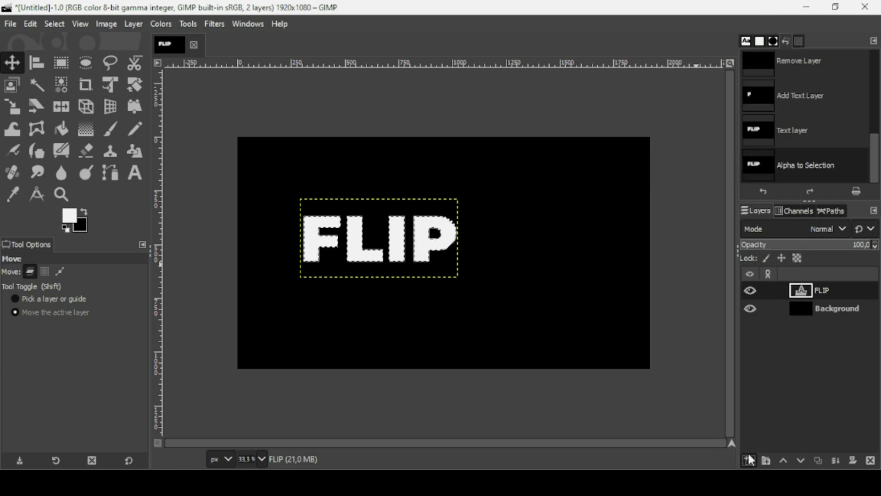
left_click(778, 445)
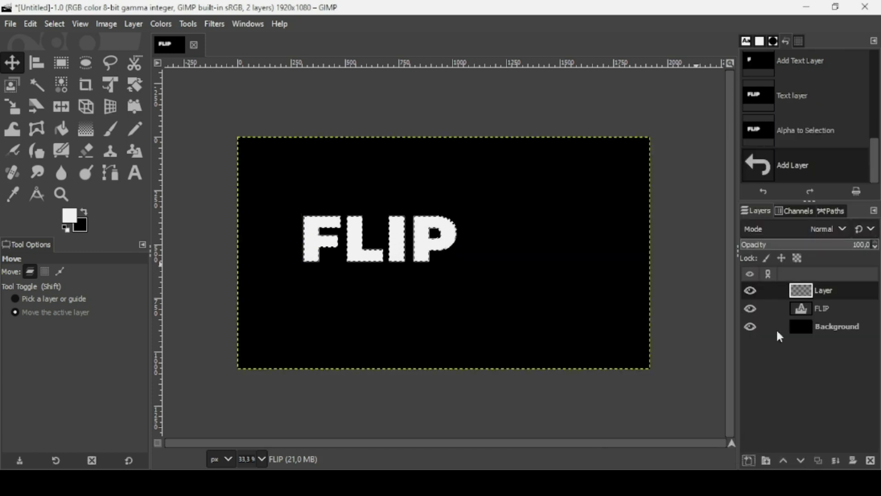
left_click(750, 309)
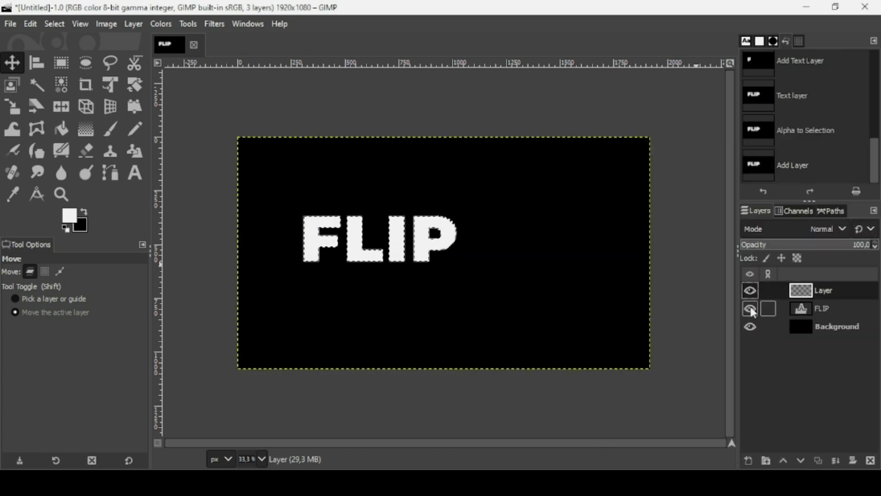
Fill the FLIP selection with a linear FG to BG (RGB) gradient about 207 px long, running downward from the letter tops, and deselect
left_click(86, 131)
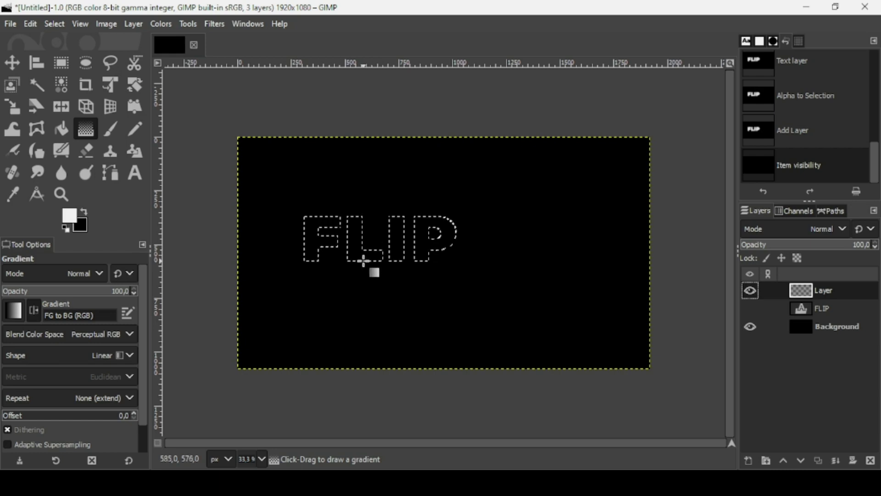
left_click_drag(364, 221, 364, 258)
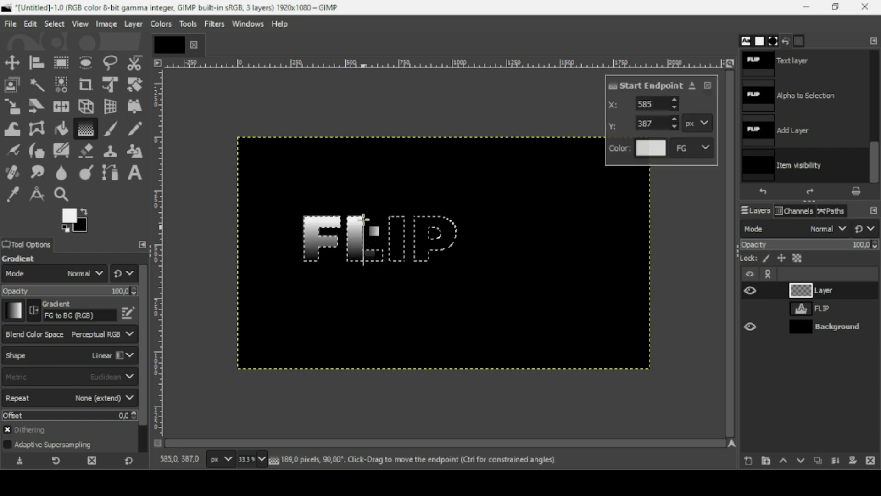
left_click_drag(363, 216, 364, 214)
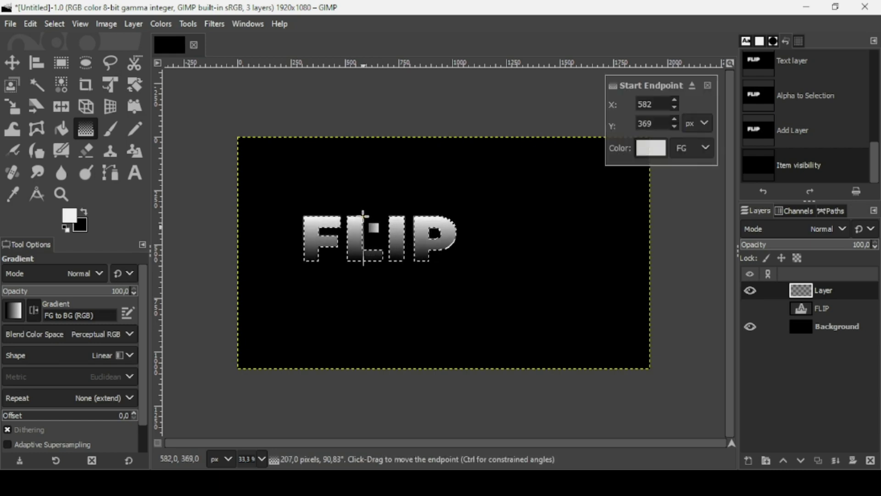
key("Return")
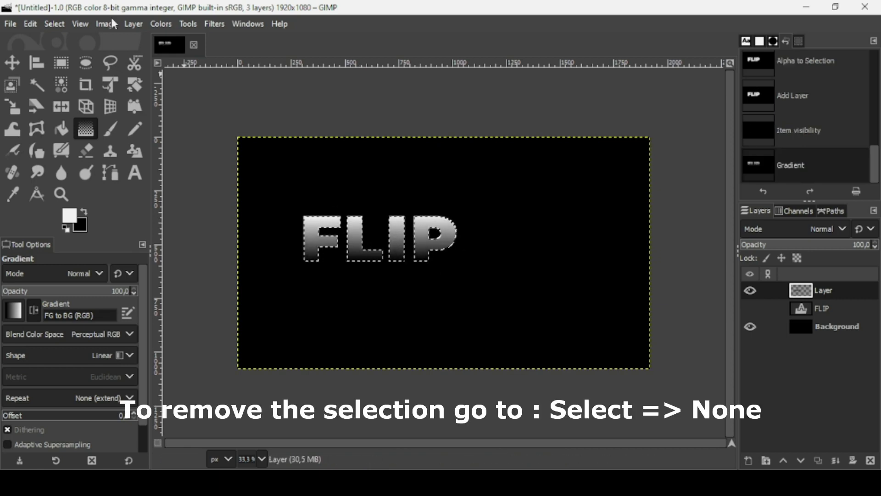
left_click(56, 23)
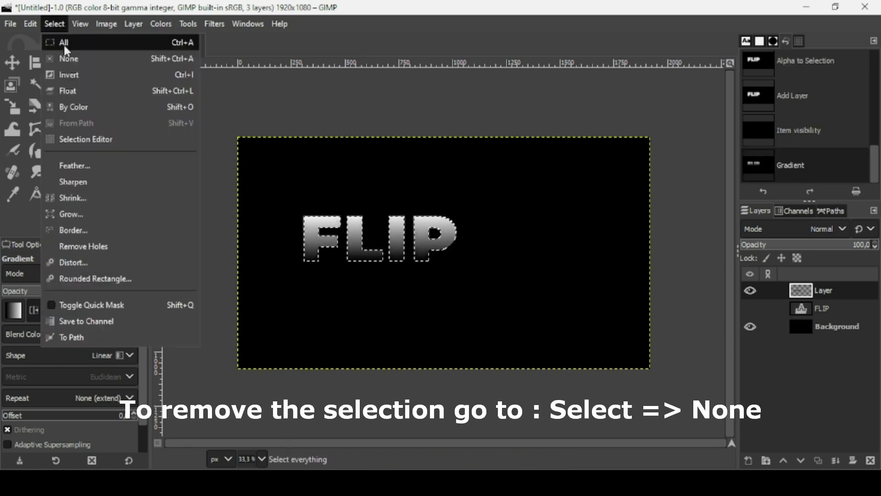
left_click(65, 59)
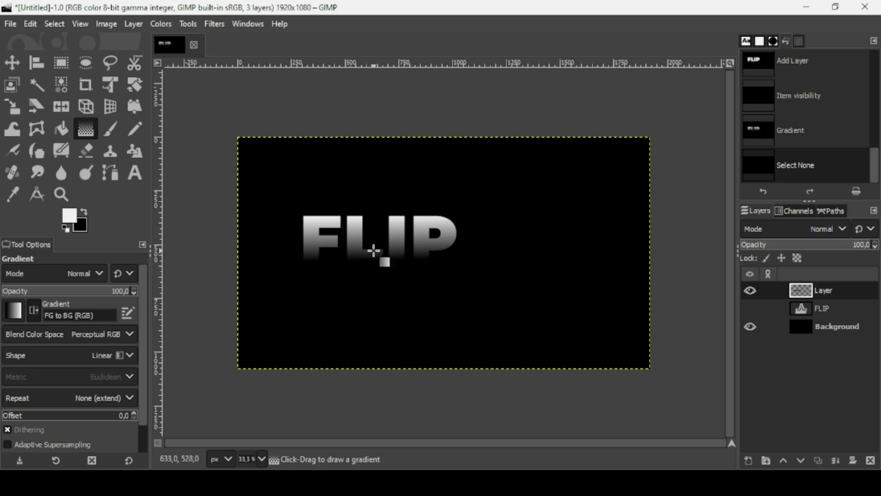
Delete the hidden FLIP text layer and make the gradient layer active
left_click(803, 313)
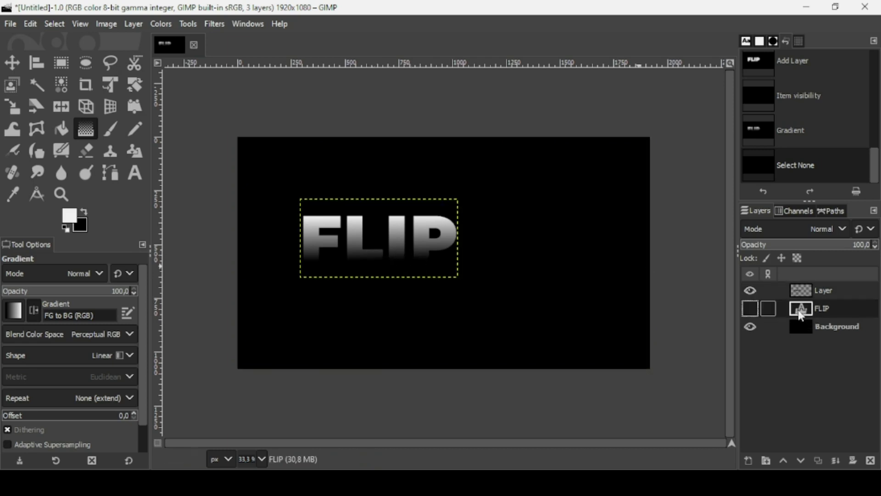
left_click(871, 461)
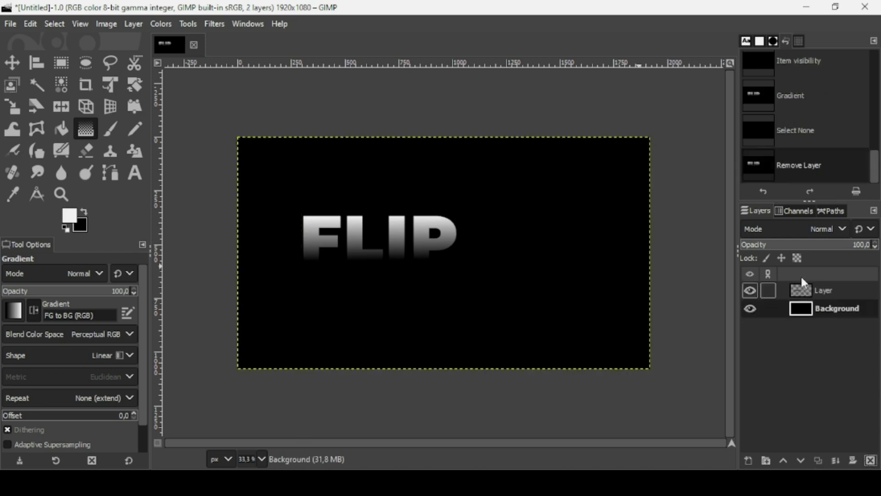
left_click(800, 294)
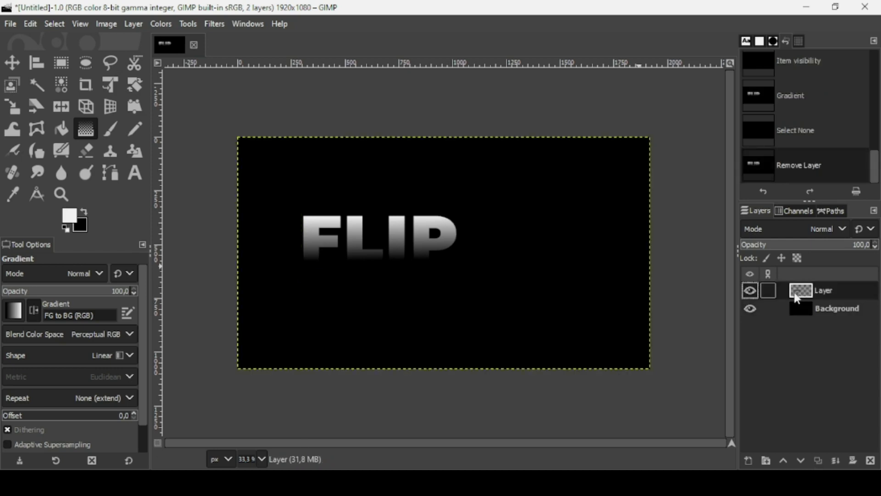
left_click(751, 290)
left_click(751, 290)
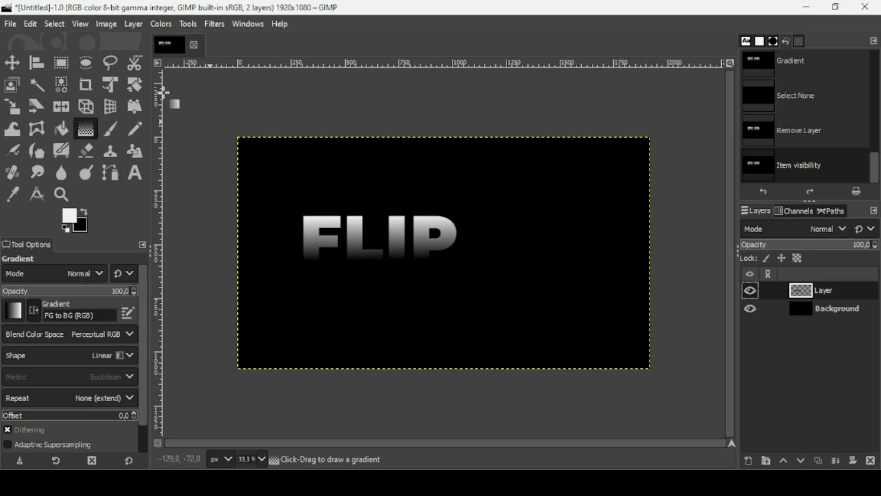
Rotate the gradient FLIP layer 90° counter-clockwise and move it so the whole word sits on the canvas's left side
left_click(136, 26)
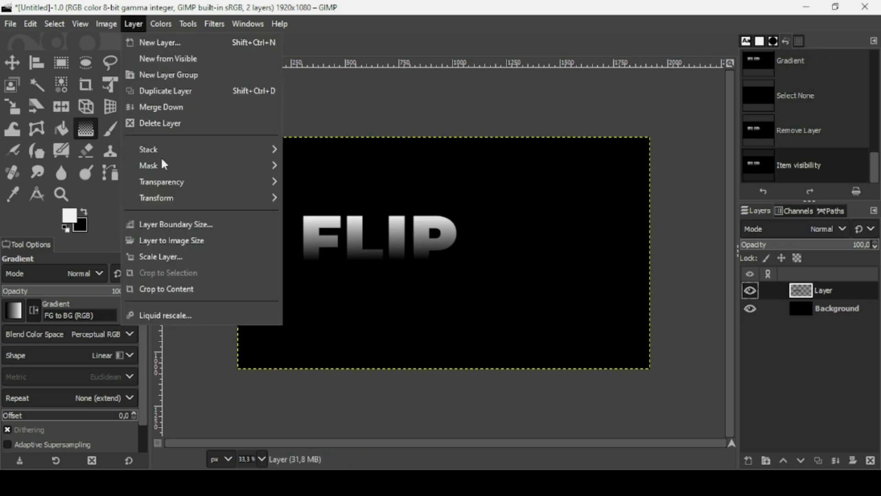
mouse_move(164, 196)
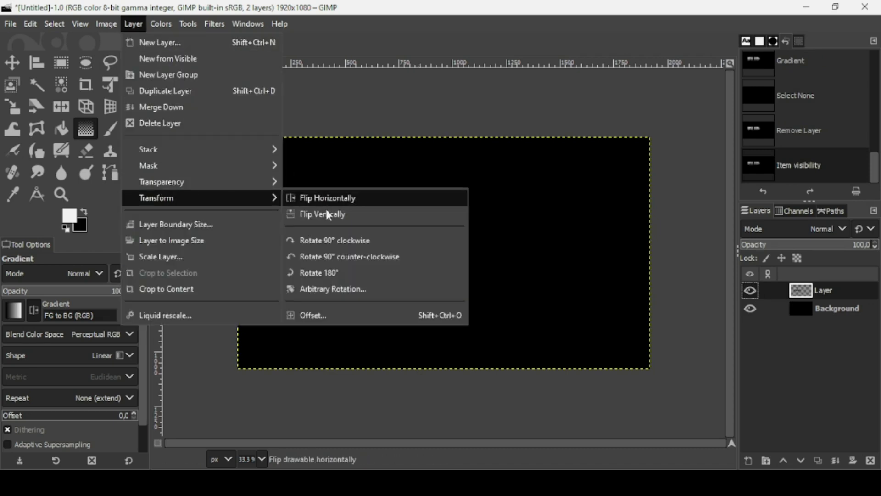
left_click(351, 256)
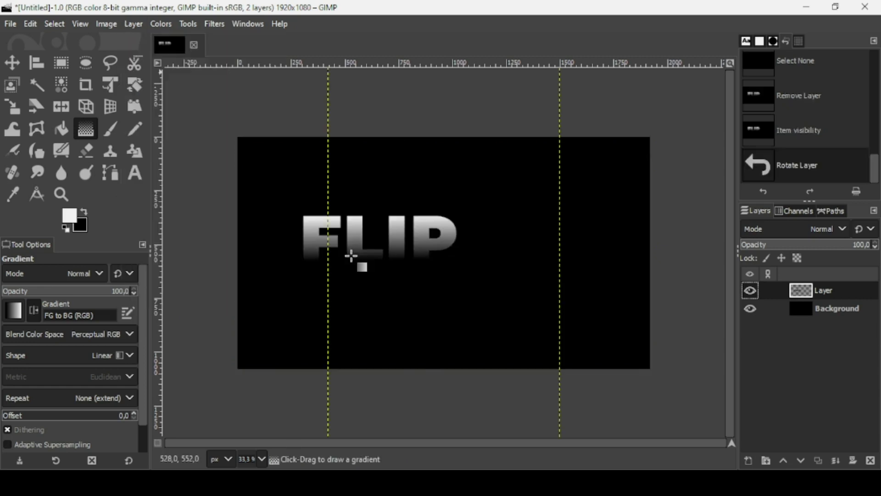
key("m")
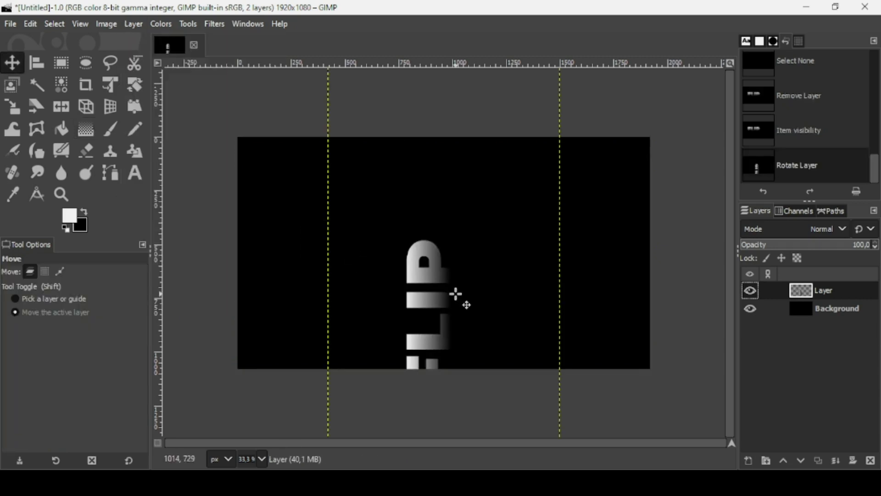
left_click_drag(456, 294, 352, 229)
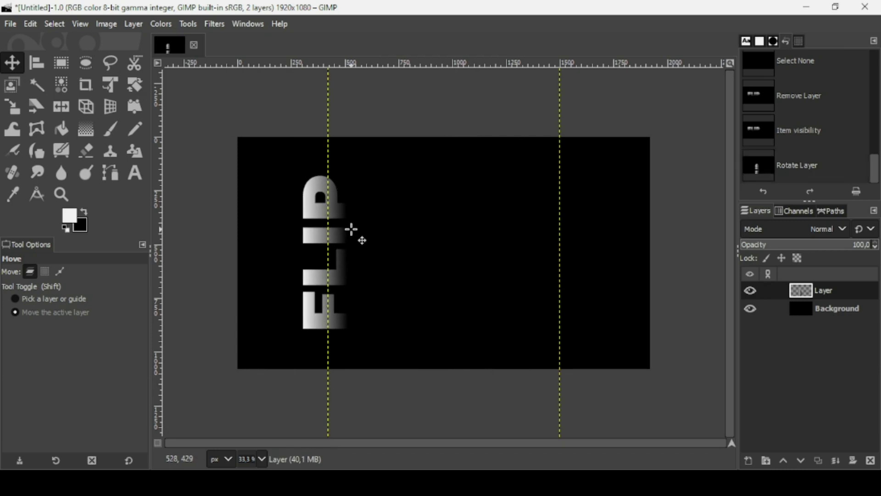
Crop the rotated FLIP layer to its content
left_click(133, 25)
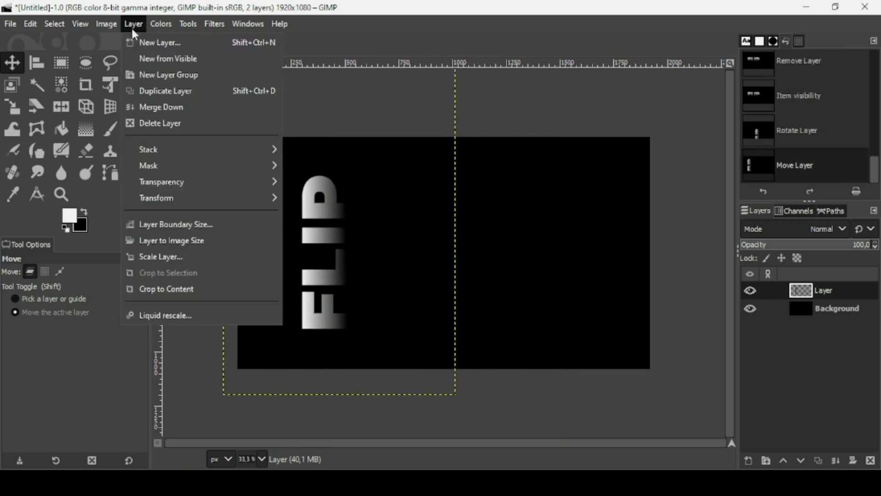
left_click(178, 289)
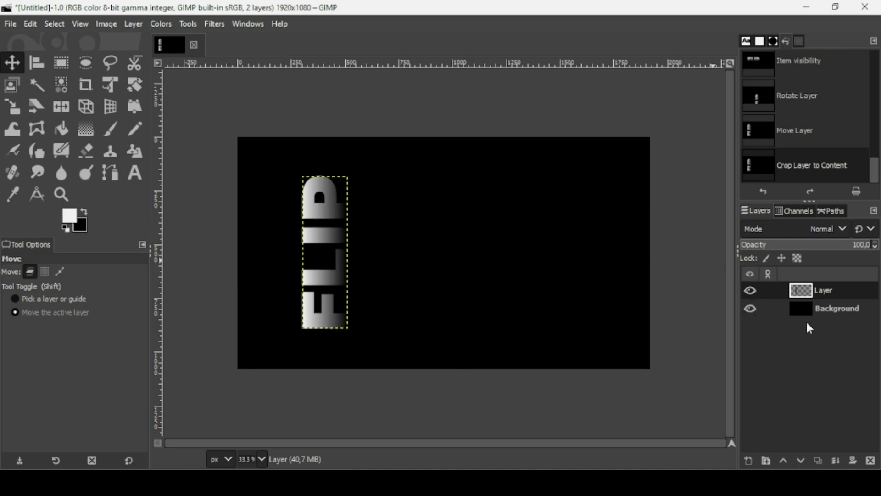
left_click(749, 289)
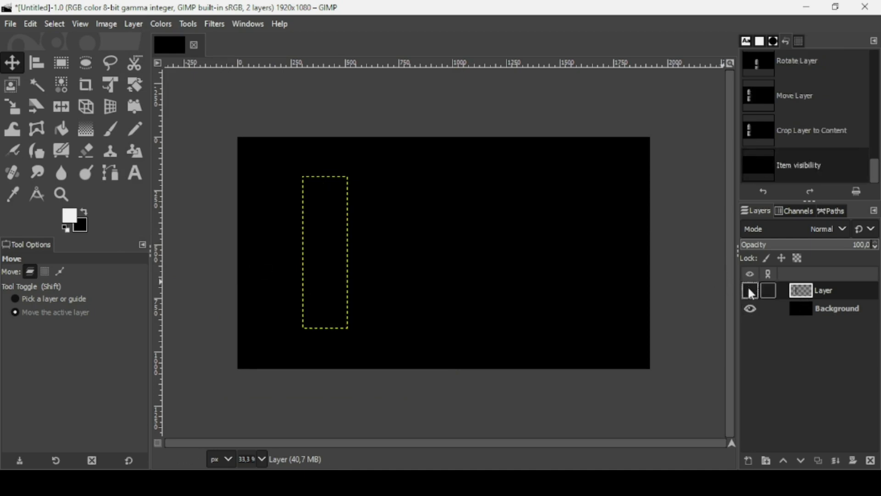
left_click(750, 290)
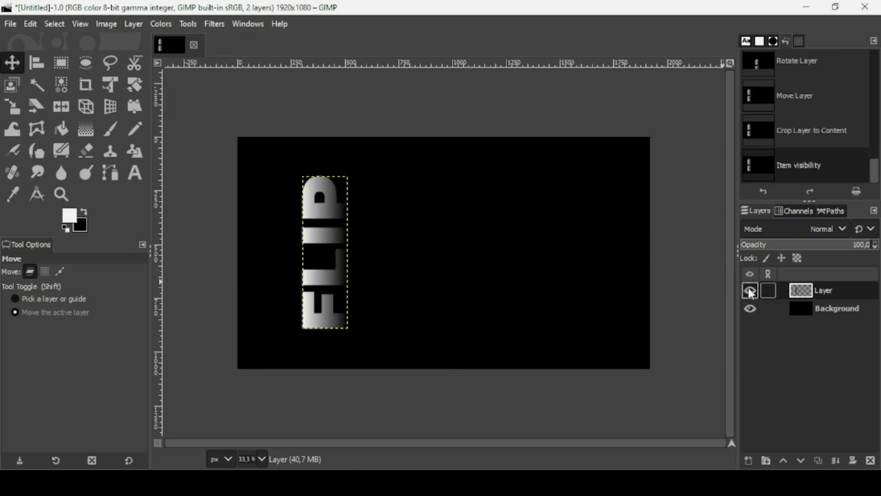
Add a copy of the FLIP layer, 3D-transformed with a Y angle of 20 and shifted about 55 px to the right of the original
left_click(817, 458)
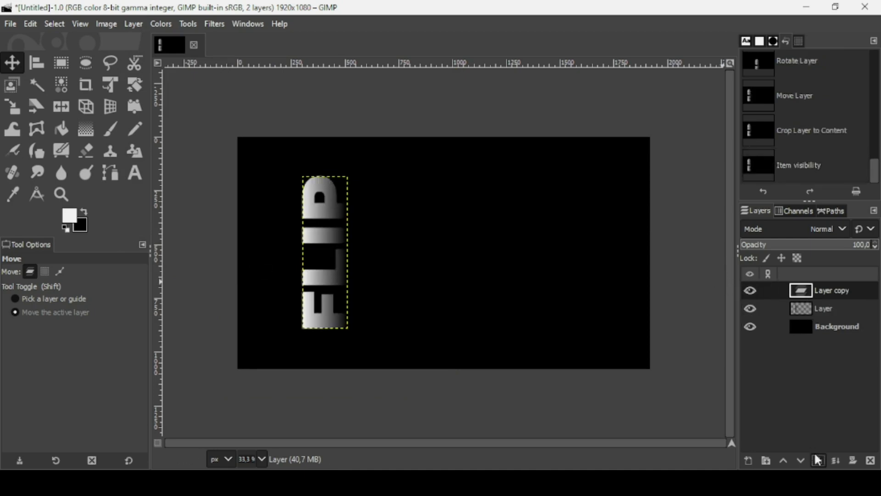
left_click(109, 107)
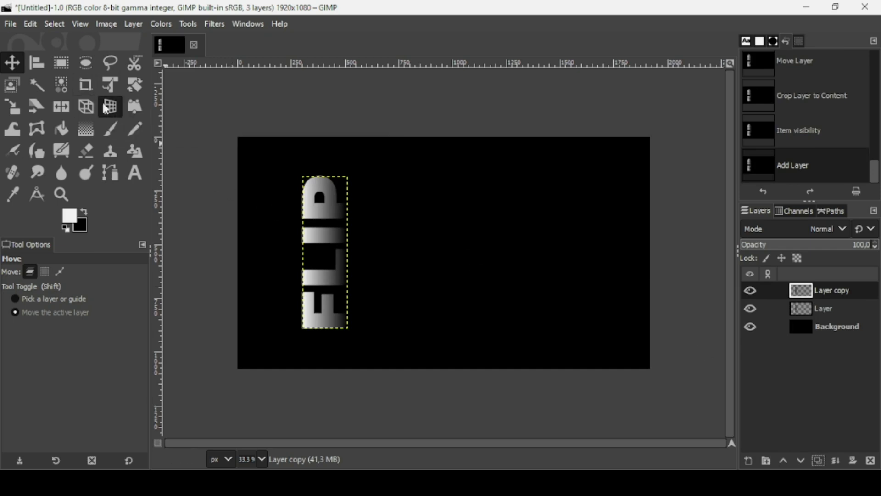
left_click(326, 236)
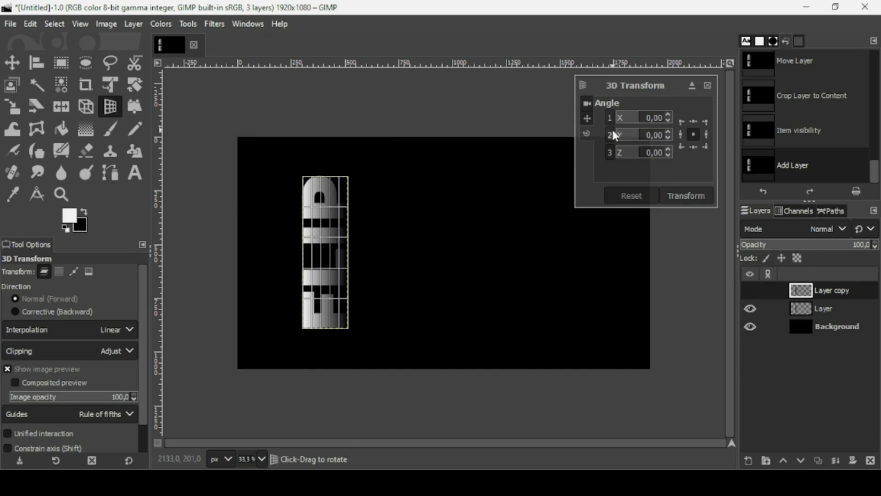
left_click(658, 135)
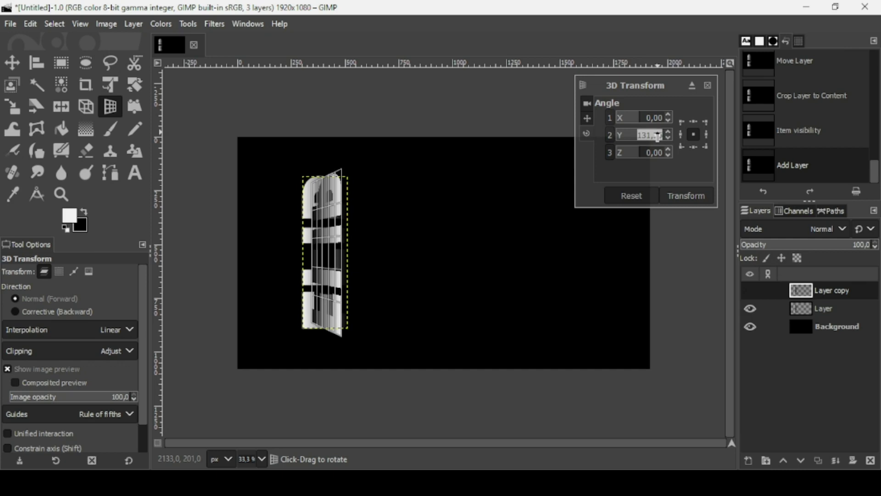
type("20")
key("Return")
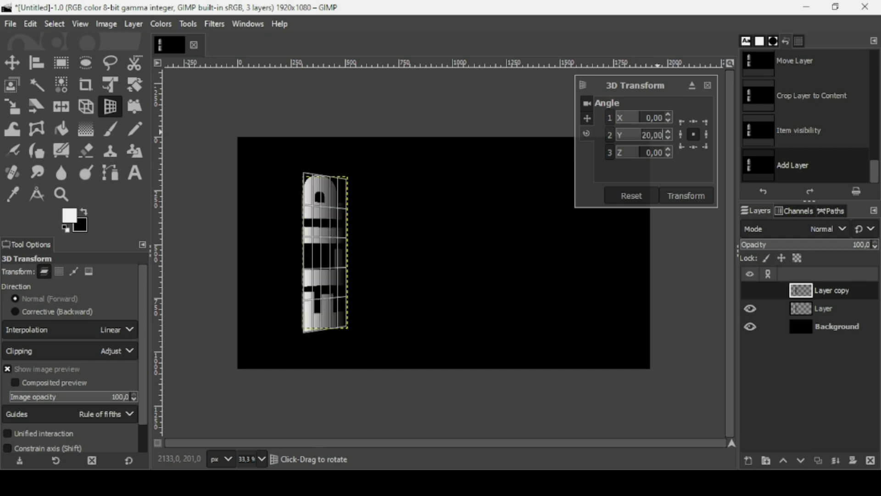
left_click(690, 194)
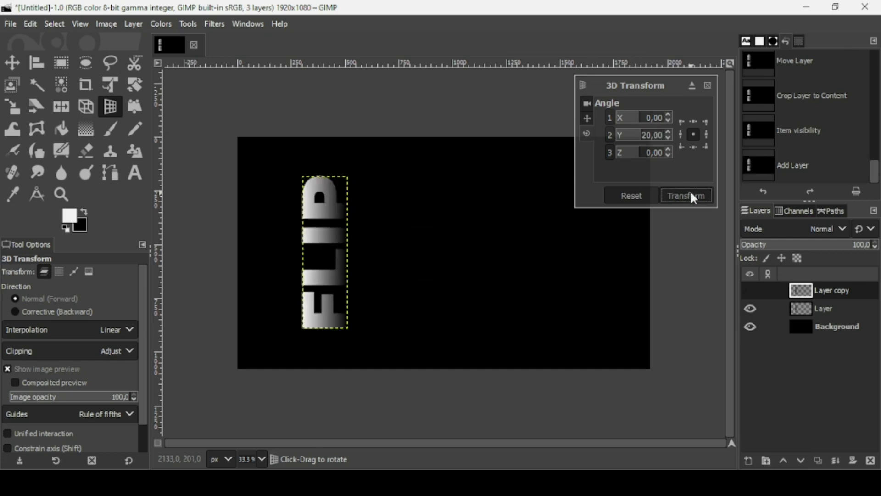
left_click(12, 63)
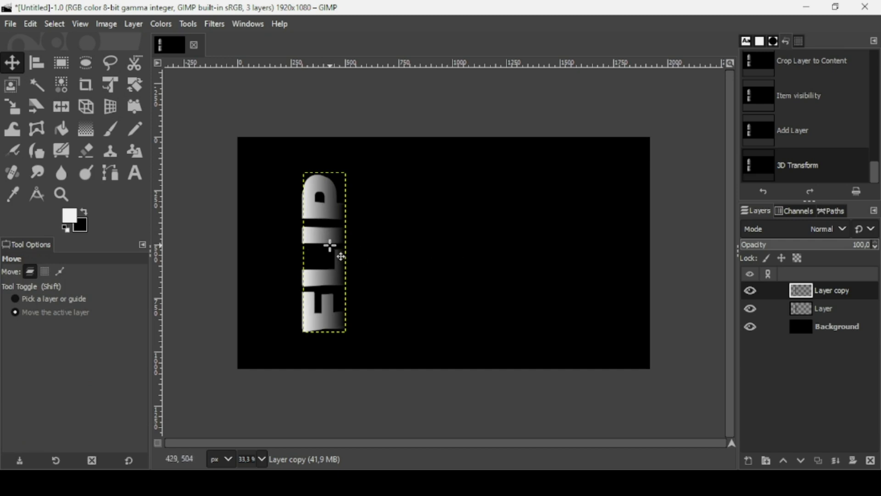
left_click_drag(330, 245, 344, 251)
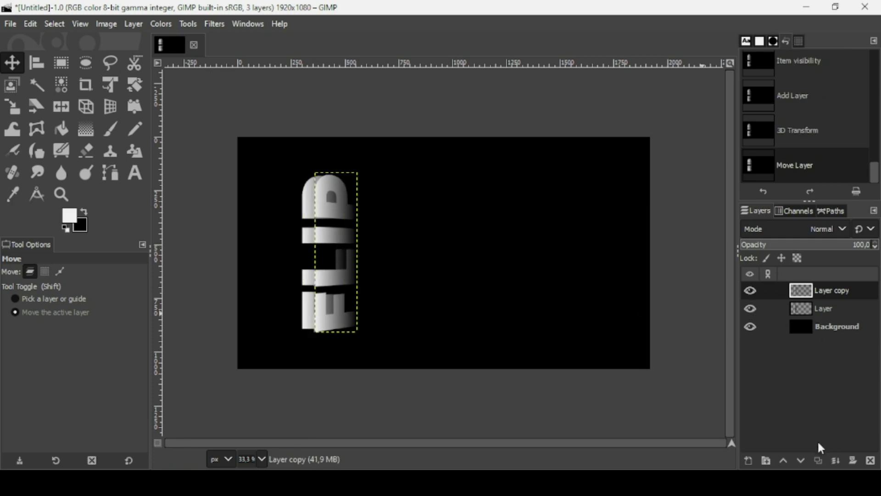
Duplicate the first FLIP copy as a second one, 3D-transformed with a further Y angle of 20 and offset about 65 px to its right
left_click(819, 461)
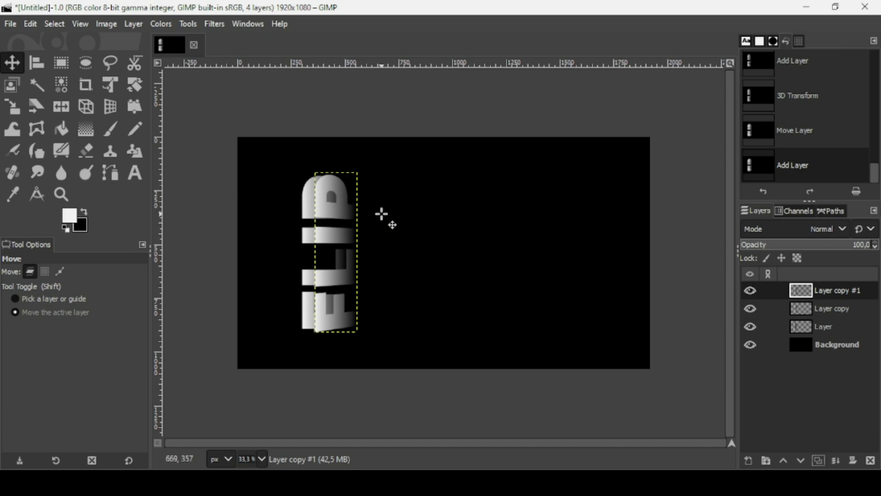
left_click(109, 108)
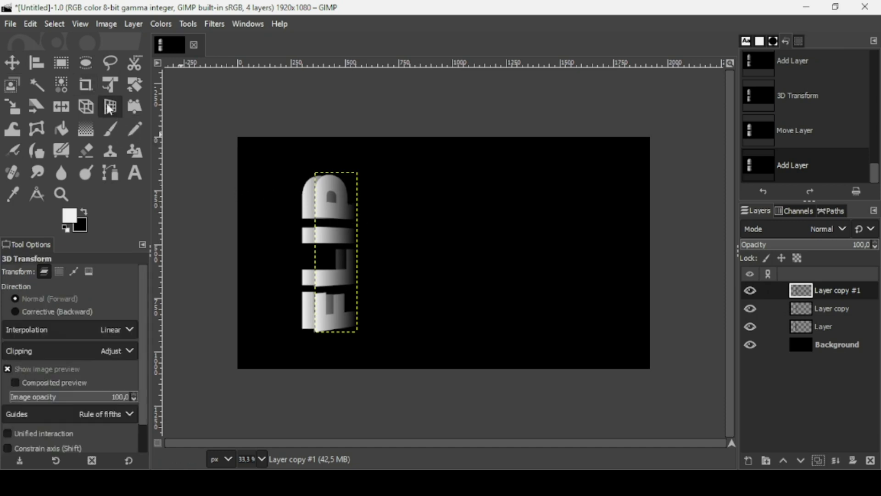
left_click(337, 221)
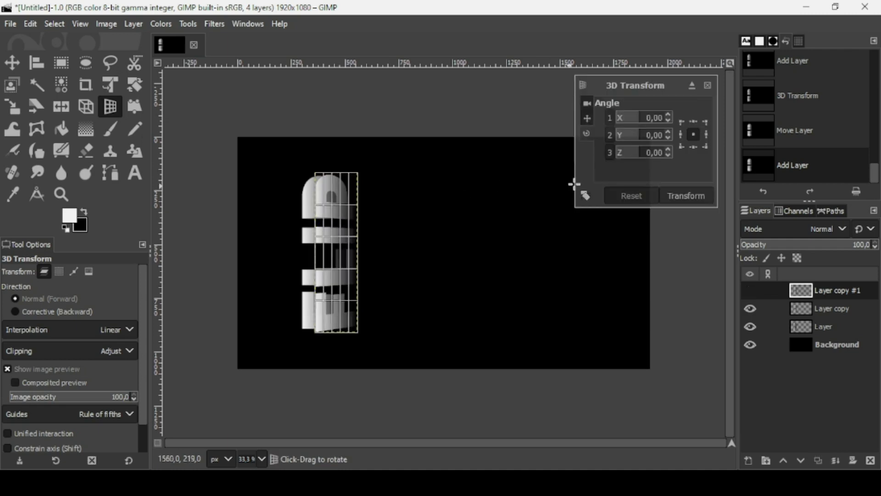
left_click(653, 138)
type("121")
key("Return")
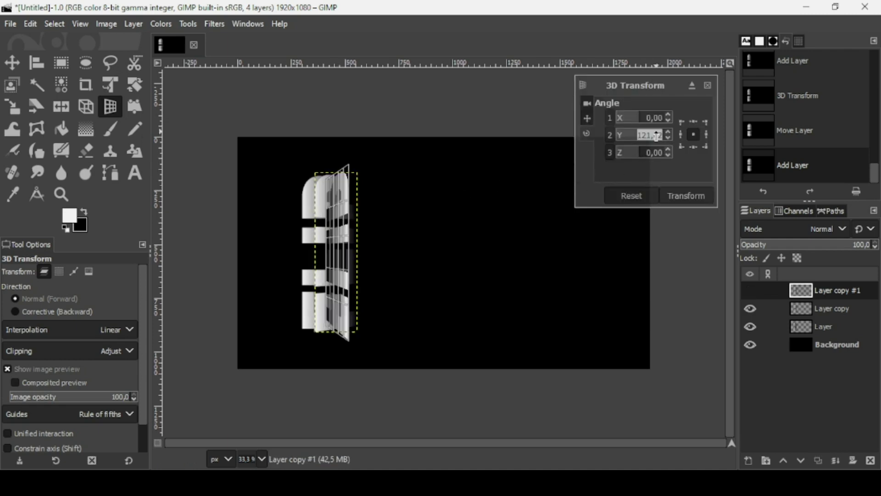
type("20")
key("Return")
left_click(692, 196)
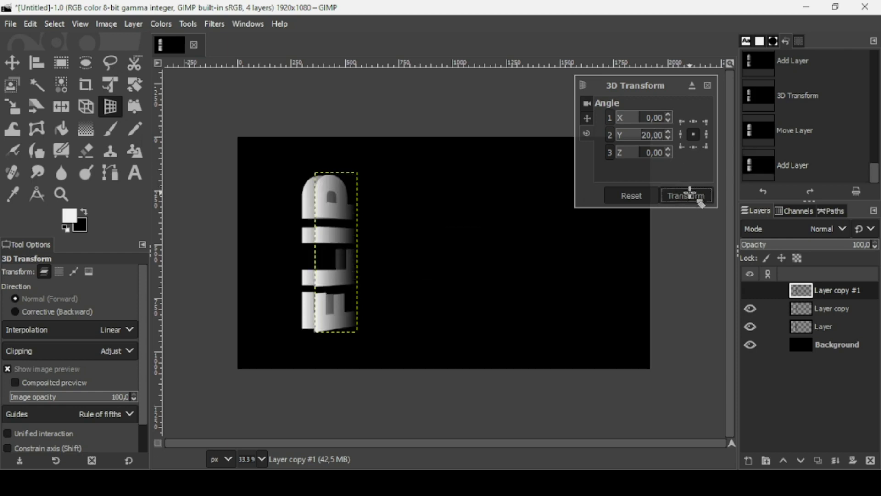
left_click(14, 64)
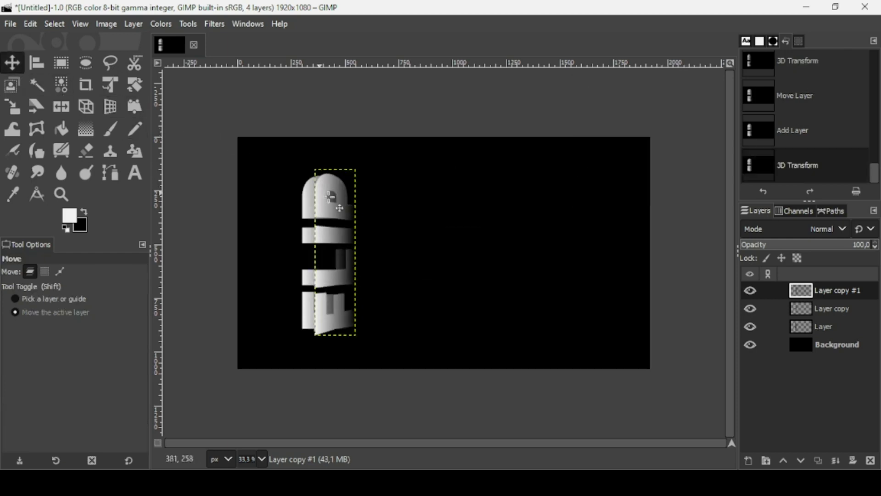
left_click_drag(342, 201, 355, 210)
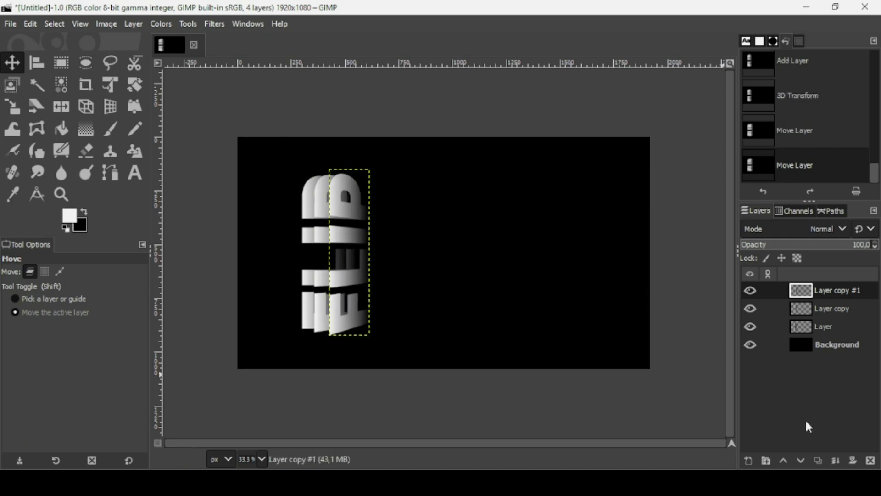
Create a third FLIP copy from the second, 3D-transformed with a Y angle of 20 and placed about 60 px further right
left_click(817, 458)
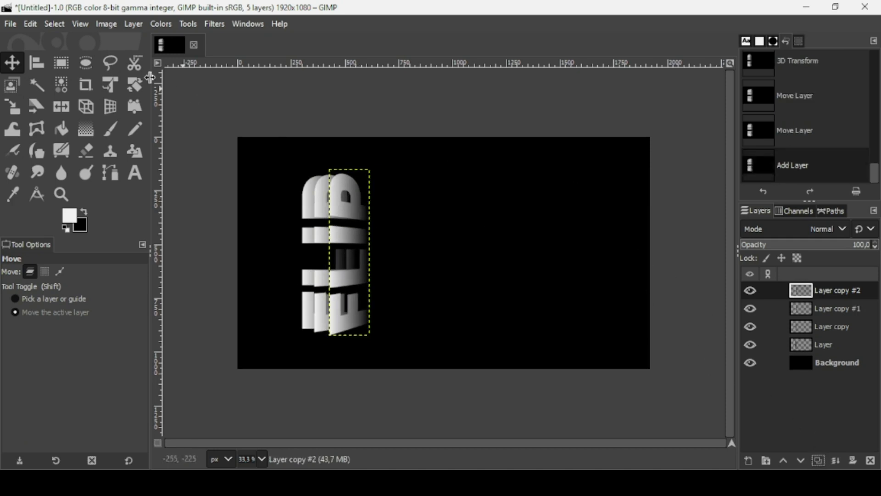
left_click(110, 106)
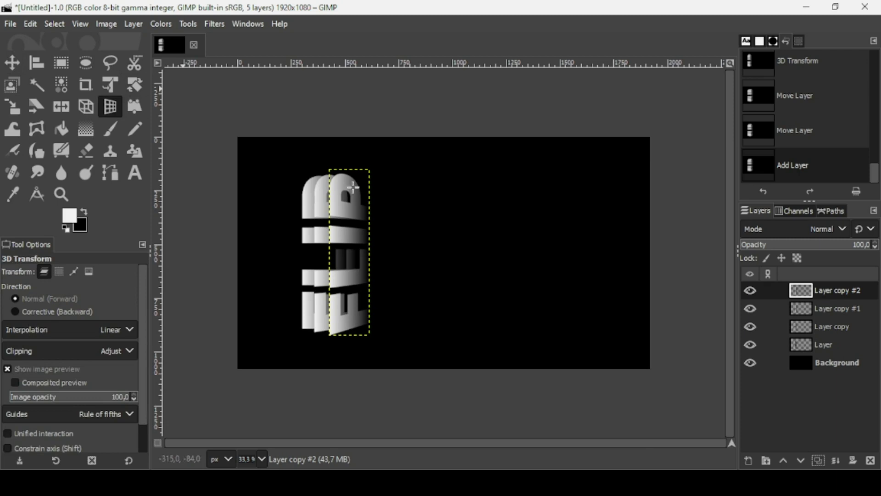
left_click(355, 217)
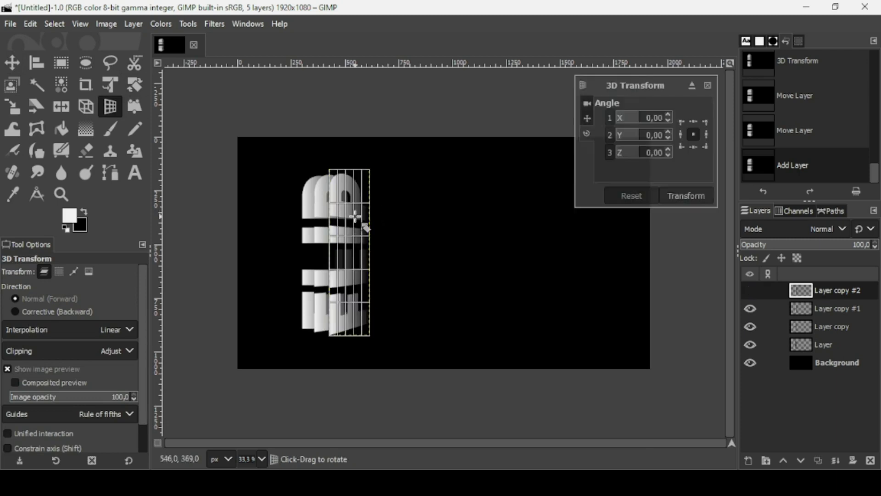
left_click(657, 137)
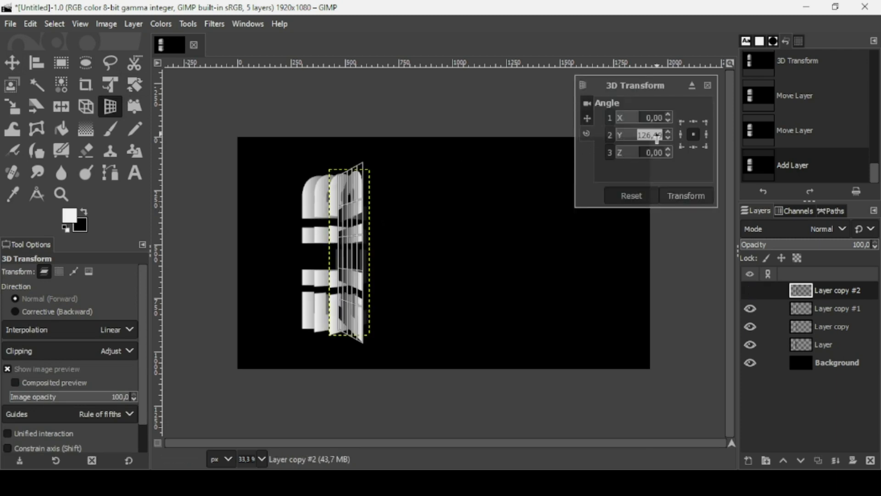
type("20")
key("Return")
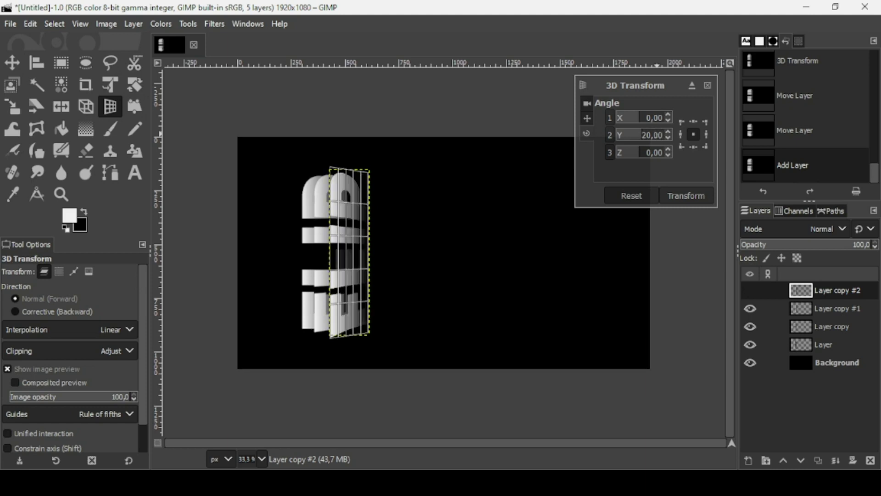
left_click(705, 195)
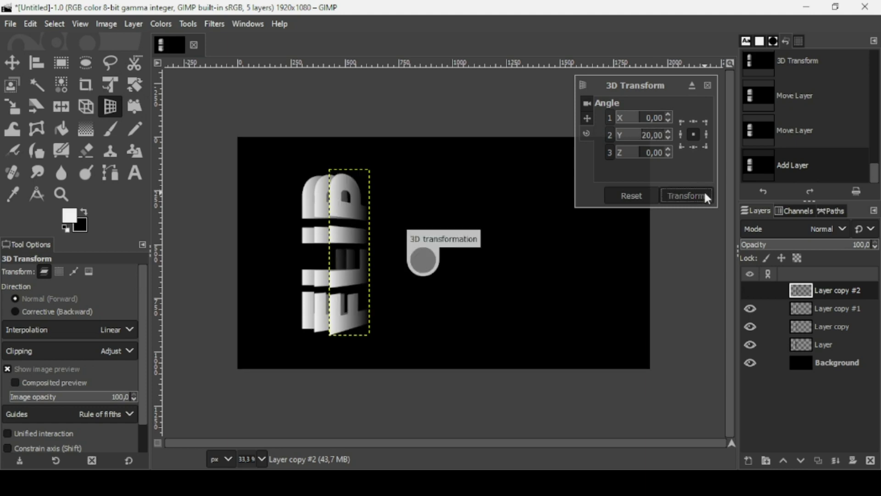
left_click(12, 61)
left_click_drag(350, 223, 361, 224)
Nudge the original FLIP layer slightly to the left to even the spacing, and make the topmost copy active again
left_click(785, 345)
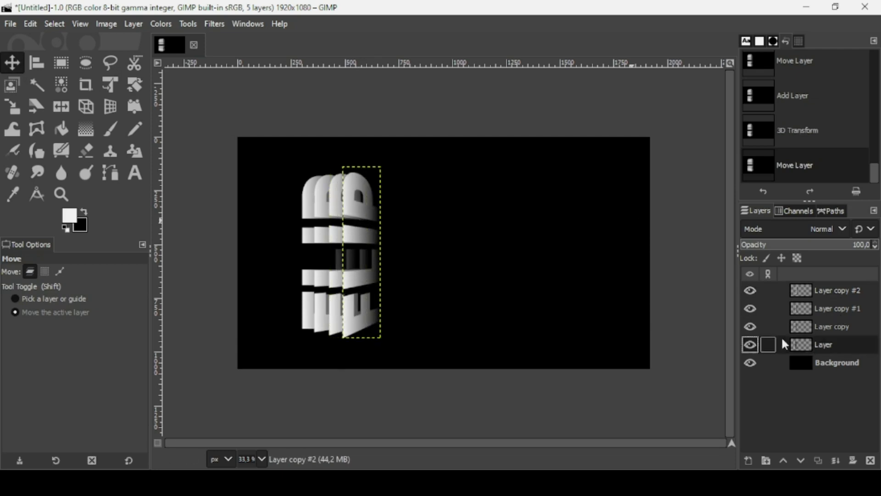
left_click_drag(327, 247, 325, 246)
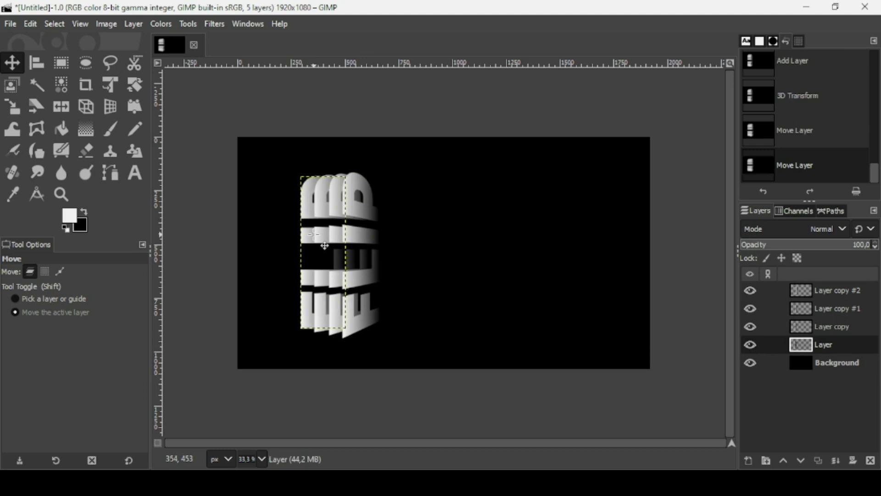
left_click(808, 291)
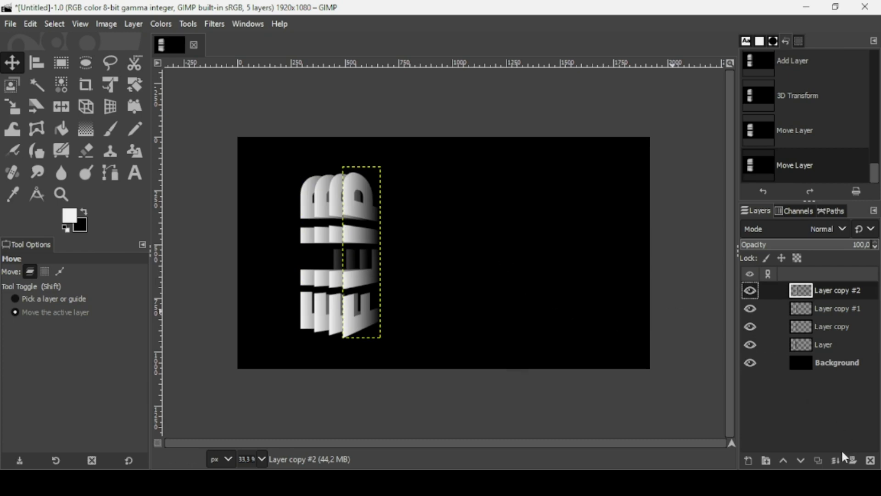
Create a fourth FLIP copy from the topmost one, 3D-transformed with a Y angle of 20 and moved about 60 px to the right
left_click(820, 461)
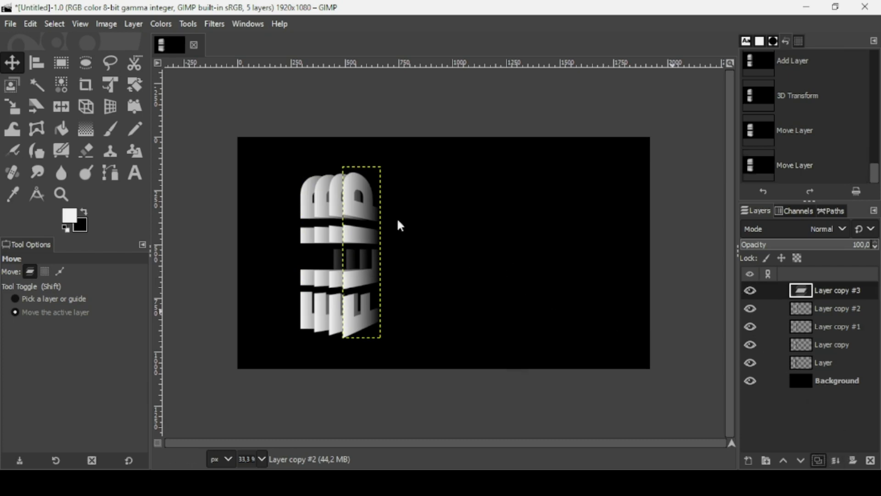
left_click(103, 104)
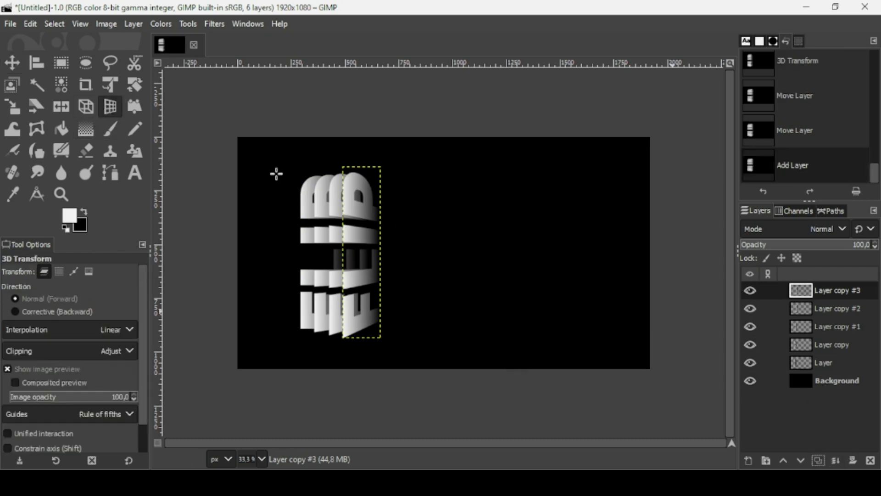
left_click(364, 219)
left_click(652, 135)
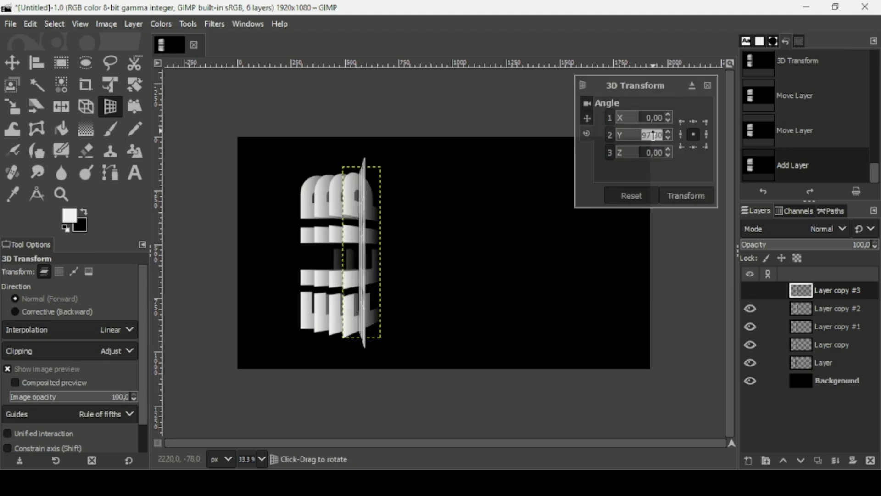
type("20")
key("Return")
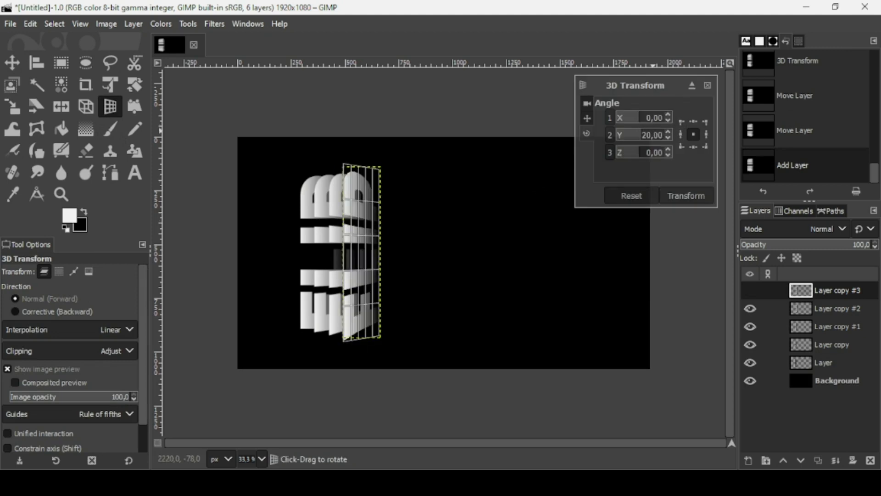
left_click(683, 193)
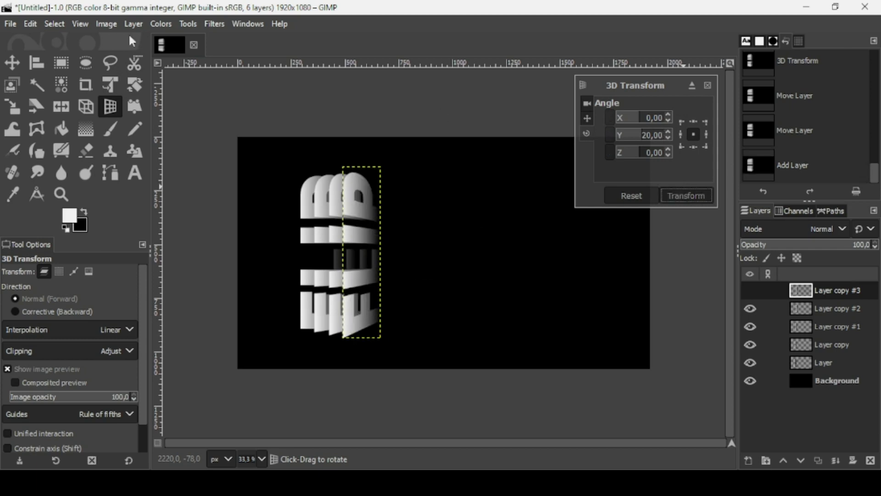
left_click(14, 63)
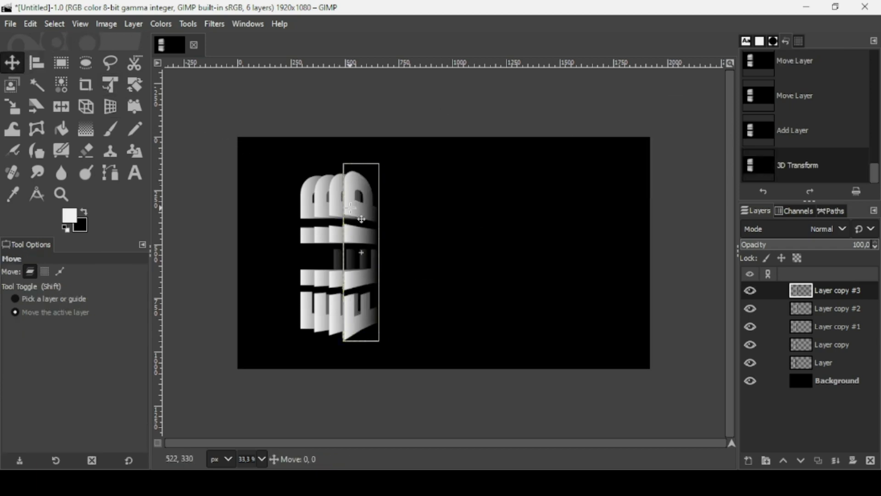
left_click_drag(361, 219, 373, 221)
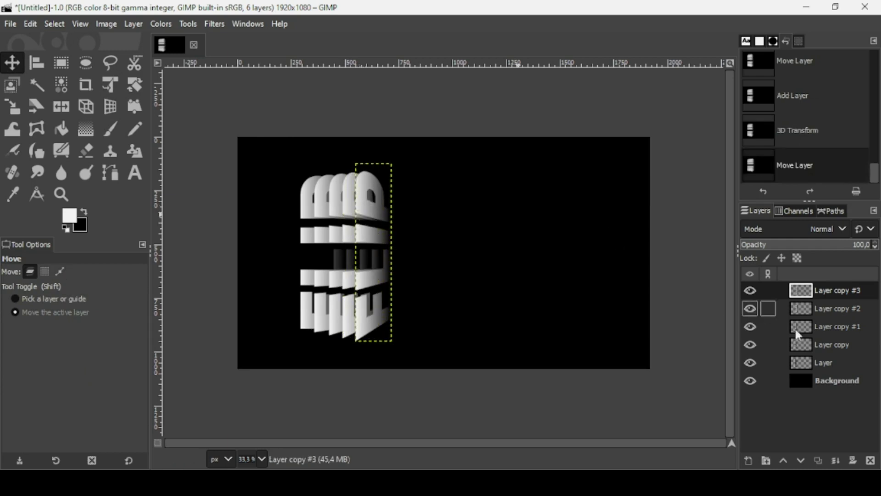
Create a fifth FLIP copy from the topmost one, 3D-transformed with a Y angle of 20 and shifted about 60 px right
left_click(820, 460)
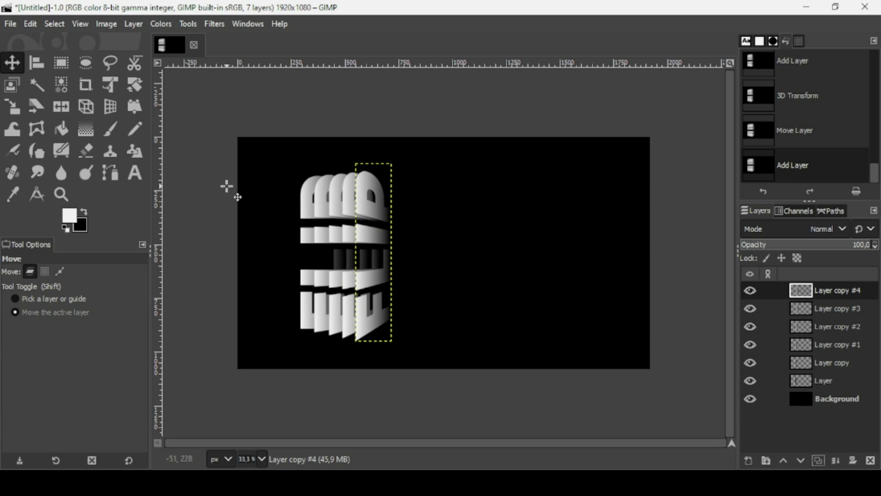
left_click(749, 290)
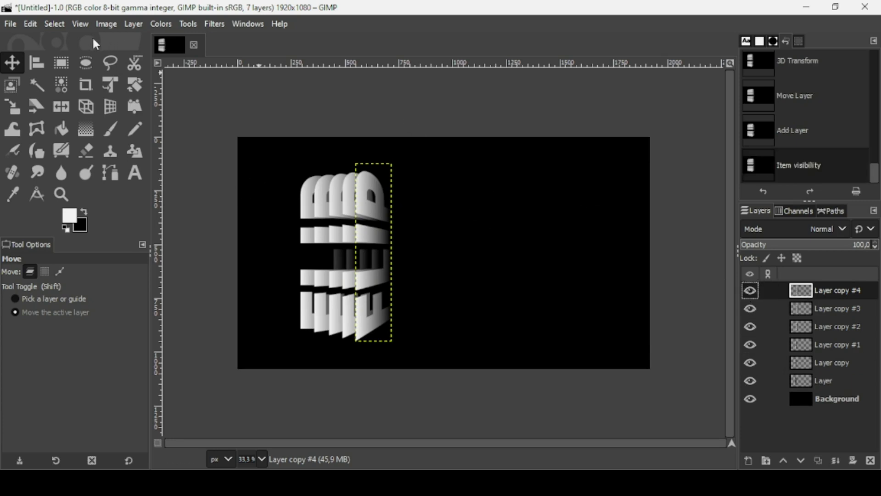
left_click(110, 109)
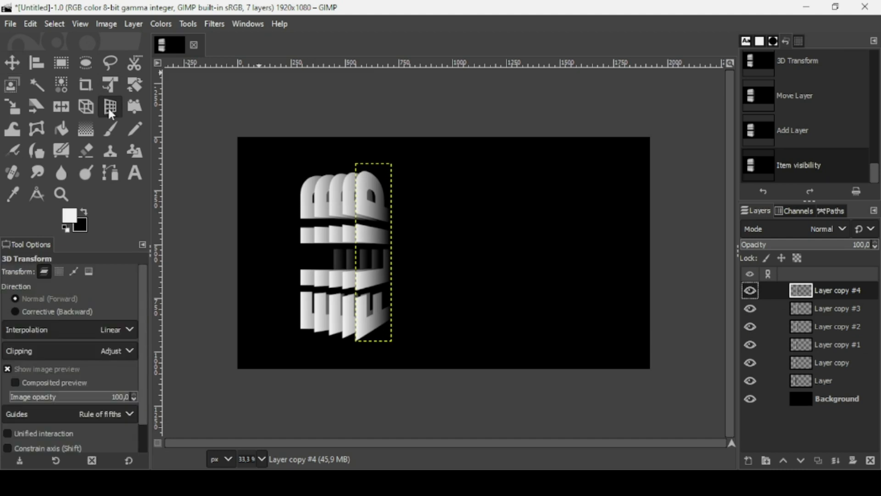
left_click(366, 243)
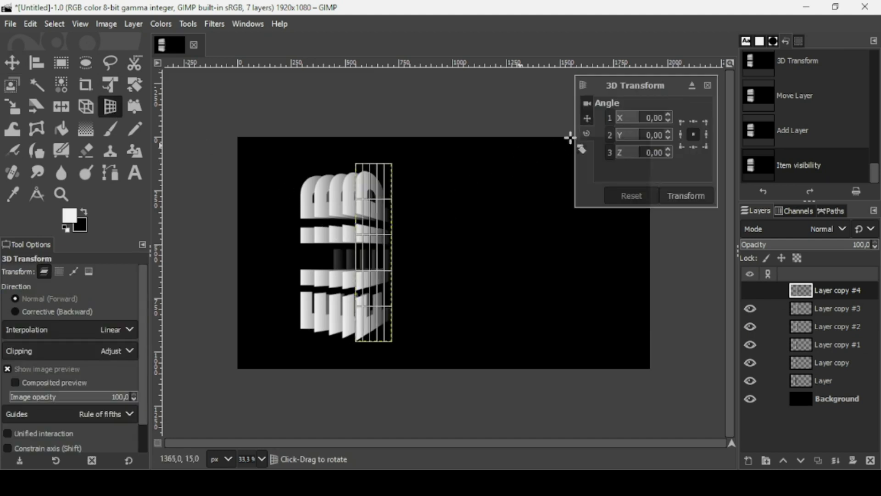
left_click(656, 138)
type("20")
key("Return")
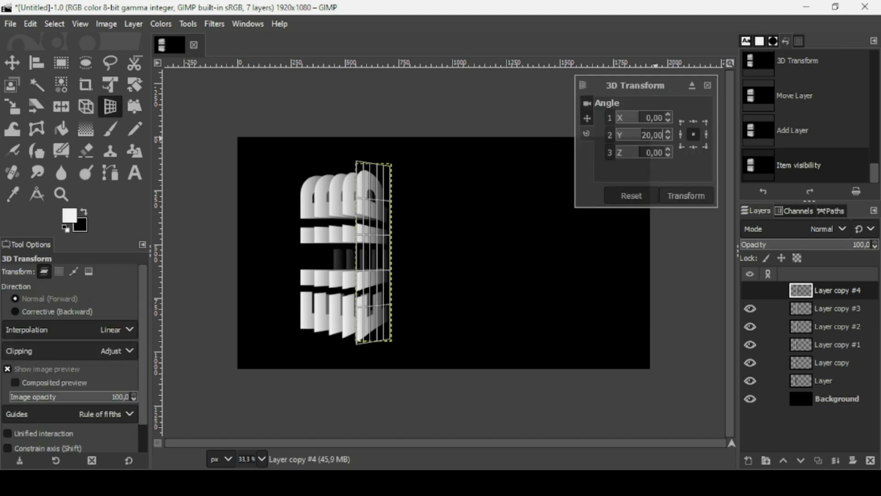
left_click(701, 197)
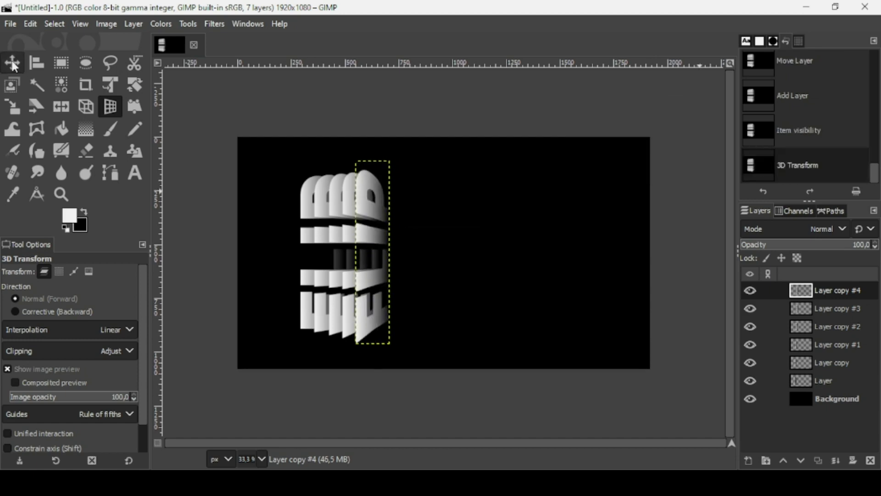
key("m")
left_click_drag(382, 217, 394, 219)
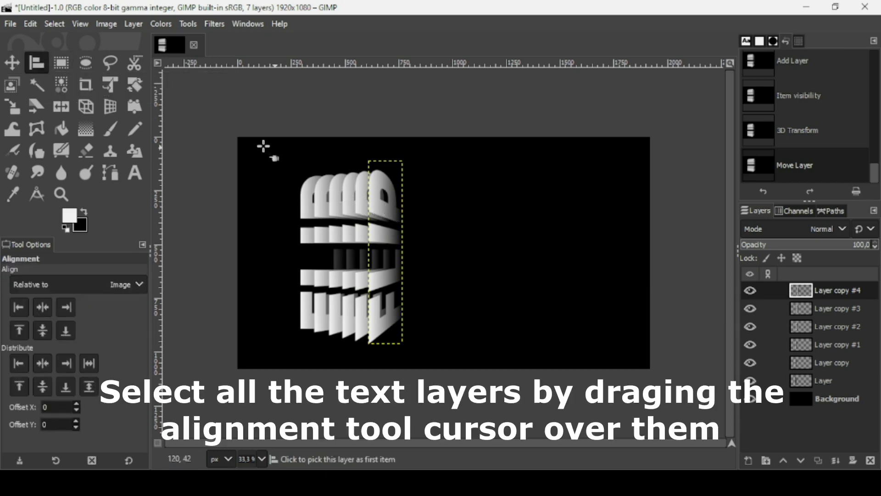
Select all six FLIP text layers together and centre them vertically relative to the image
left_click_drag(262, 143, 475, 390)
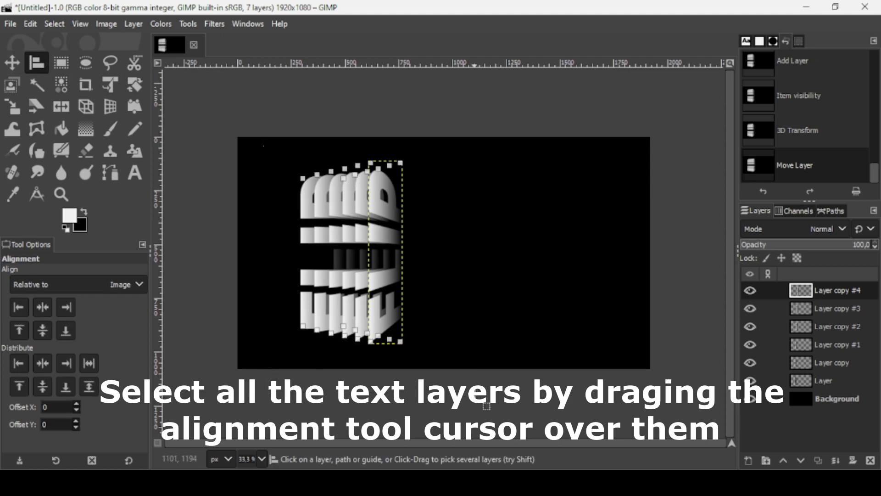
left_click(43, 331)
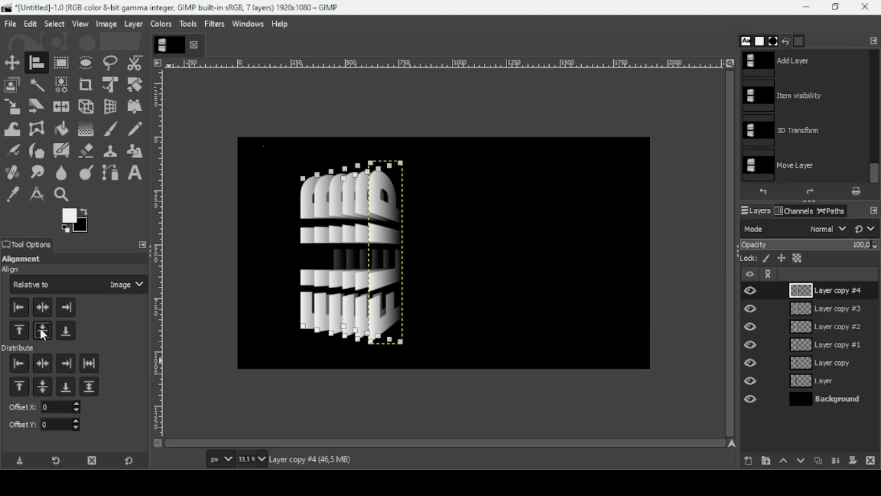
left_click(12, 63)
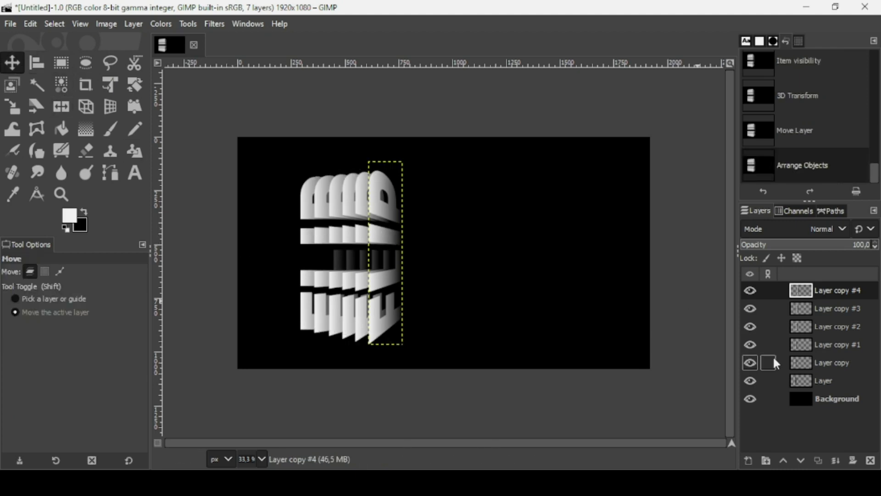
Merge all the FLIP copies down into a single text layer above the Background
left_click(837, 460)
left_click(836, 460)
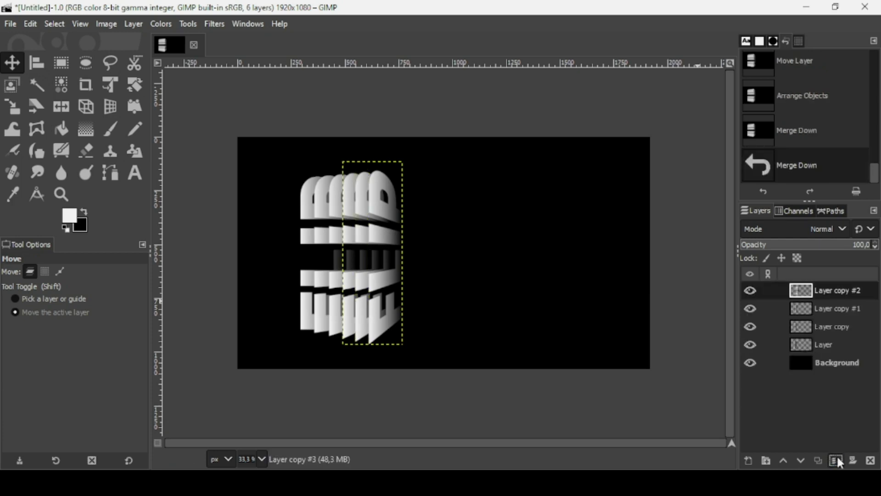
left_click(836, 459)
left_click(836, 460)
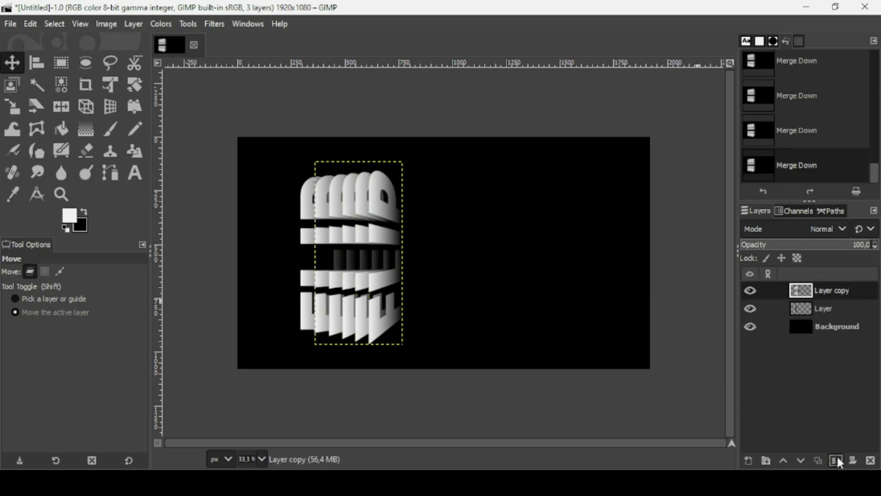
left_click(836, 460)
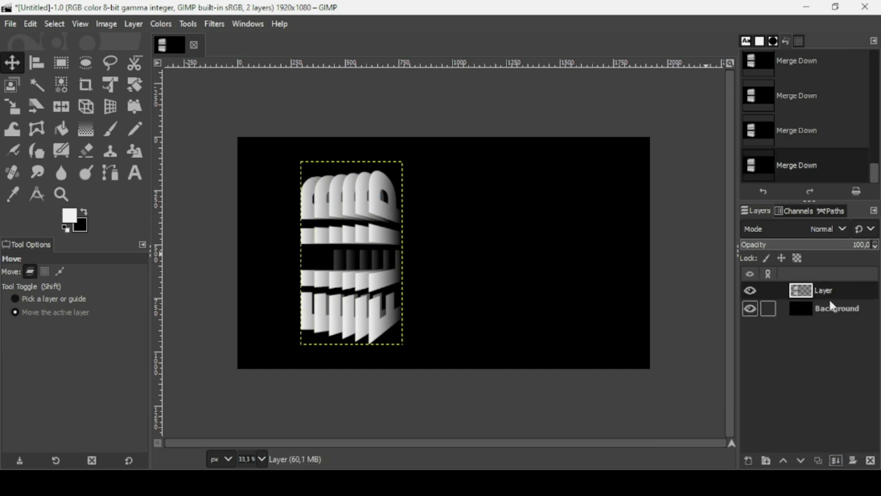
Duplicate the merged text layer, flip the copy horizontally and place it about 470 px to the right, mirroring the original
left_click(818, 459)
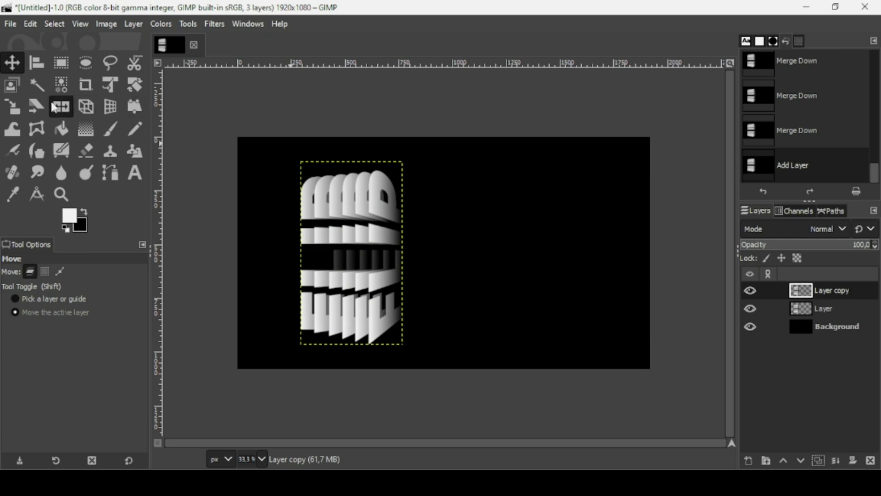
left_click(61, 107)
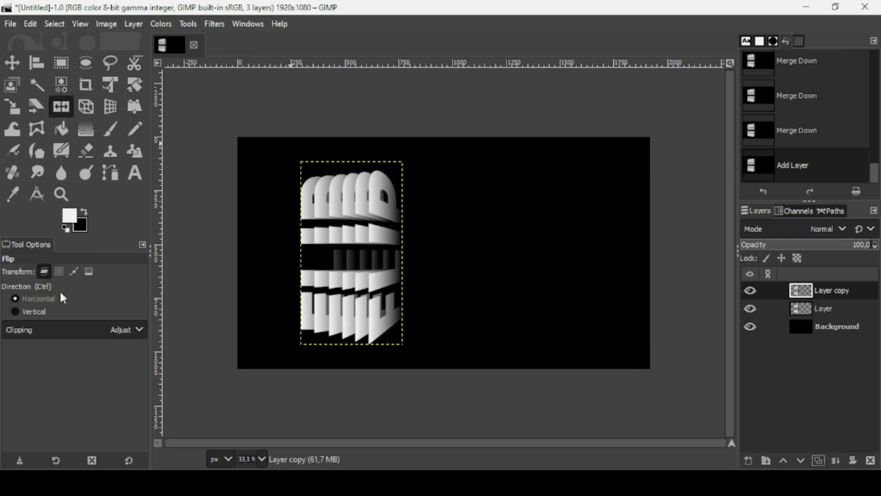
left_click(350, 273)
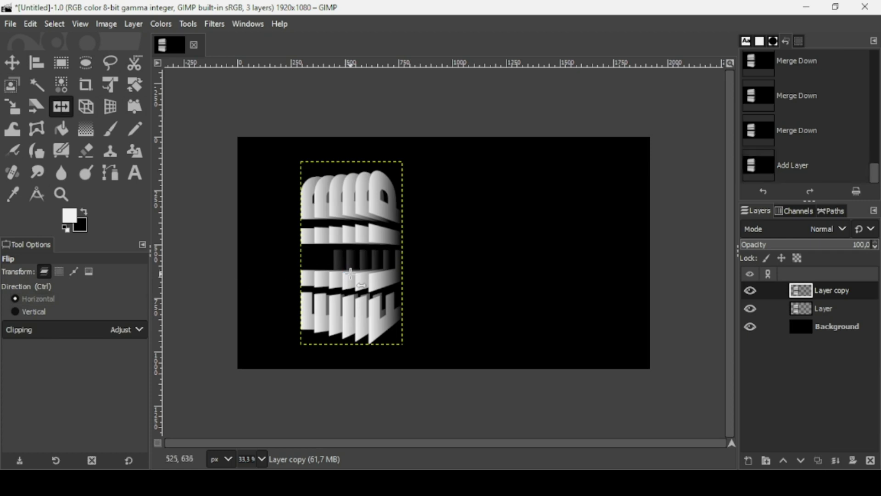
left_click(12, 62)
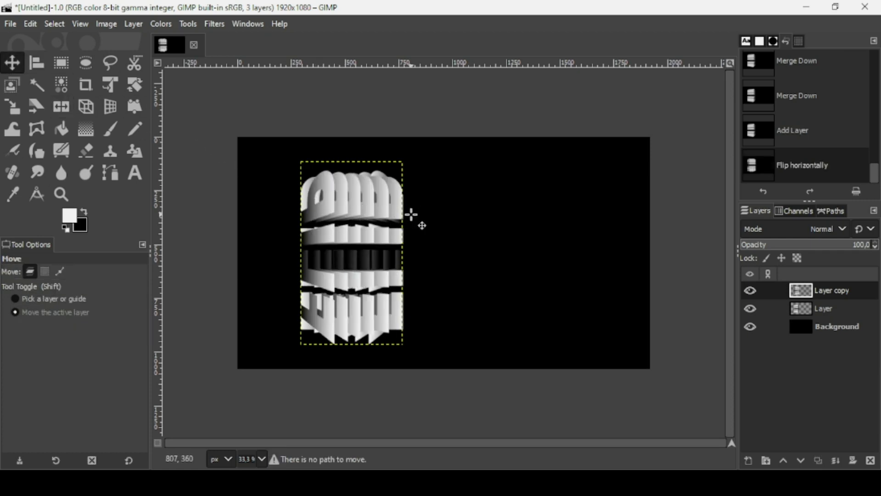
left_click_drag(356, 222, 446, 220)
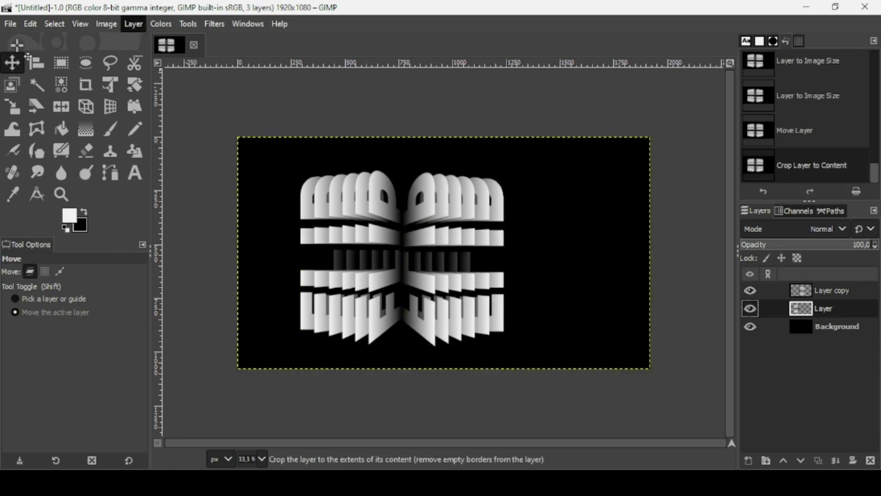
Crop the original text layer to its content and centre both mirrored text layers vertically relative to the image
left_click(170, 264)
left_click(37, 63)
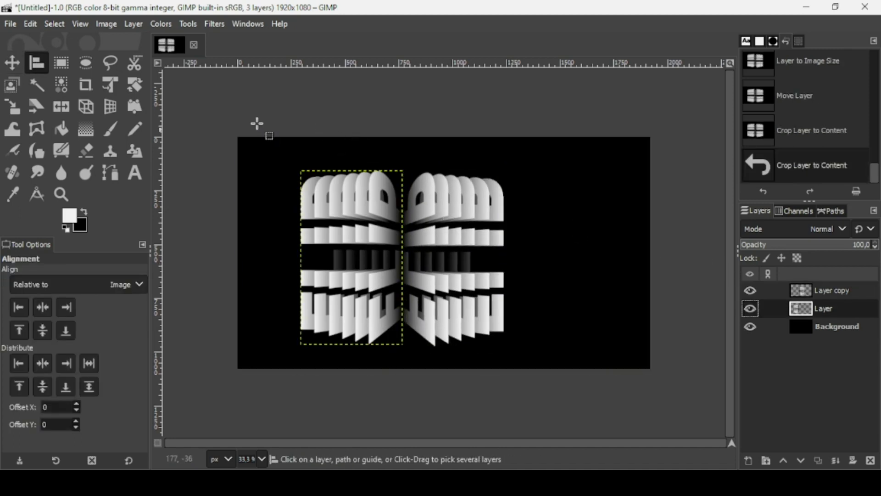
left_click_drag(256, 125, 589, 384)
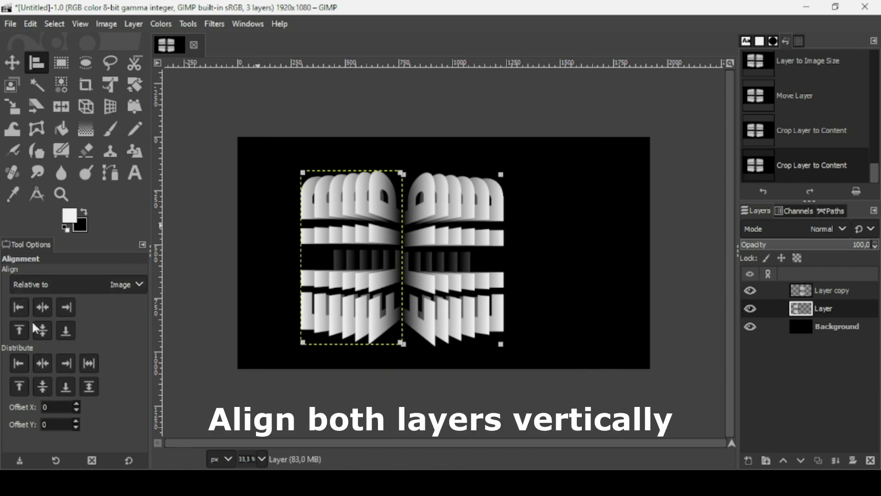
left_click(41, 331)
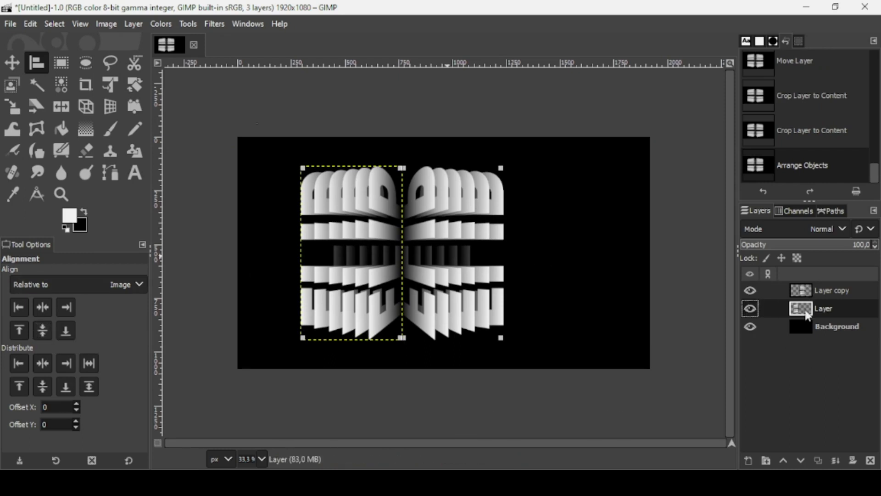
Expand both mirrored text layers to the image size and merge them into one layer
right_click(807, 314)
left_click(789, 227)
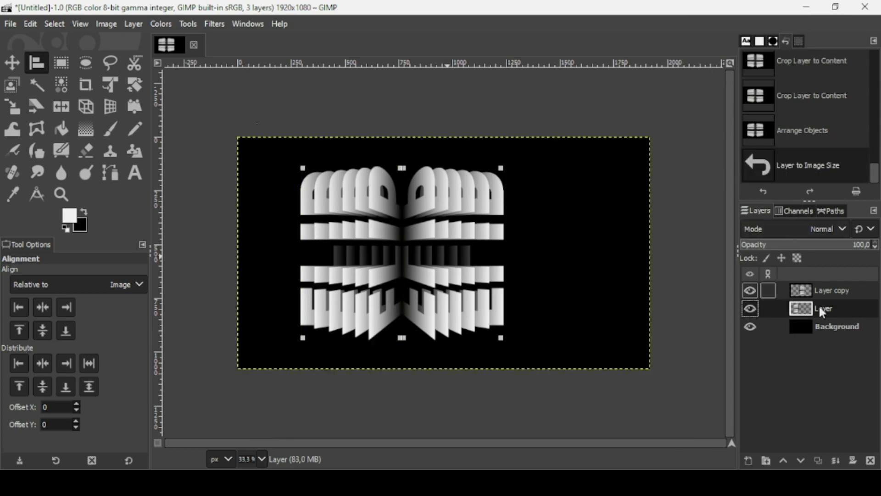
left_click(803, 283)
right_click(803, 283)
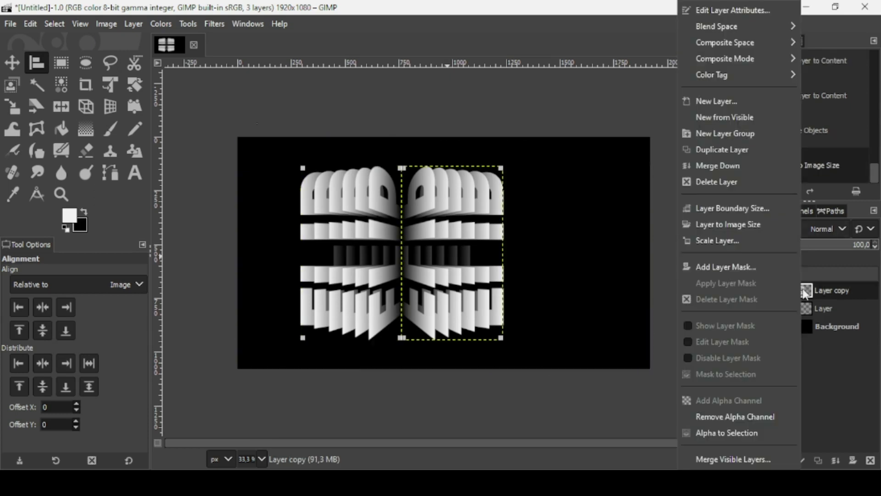
left_click(779, 224)
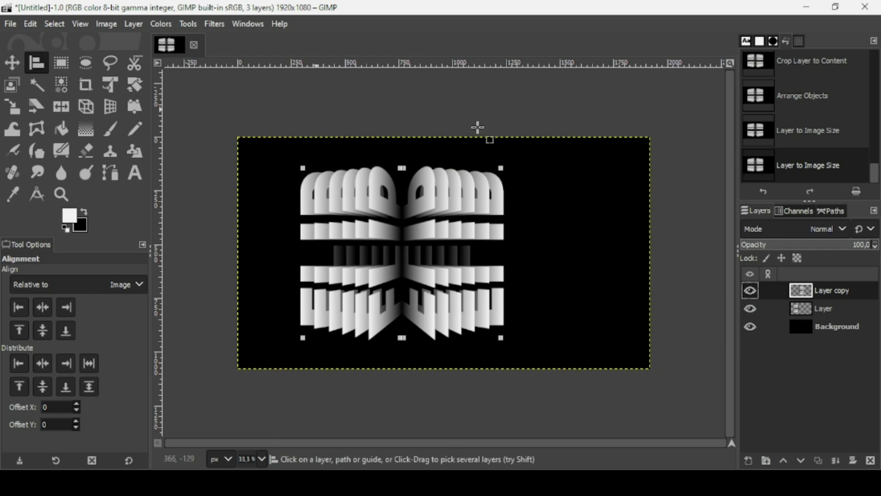
left_click(10, 63)
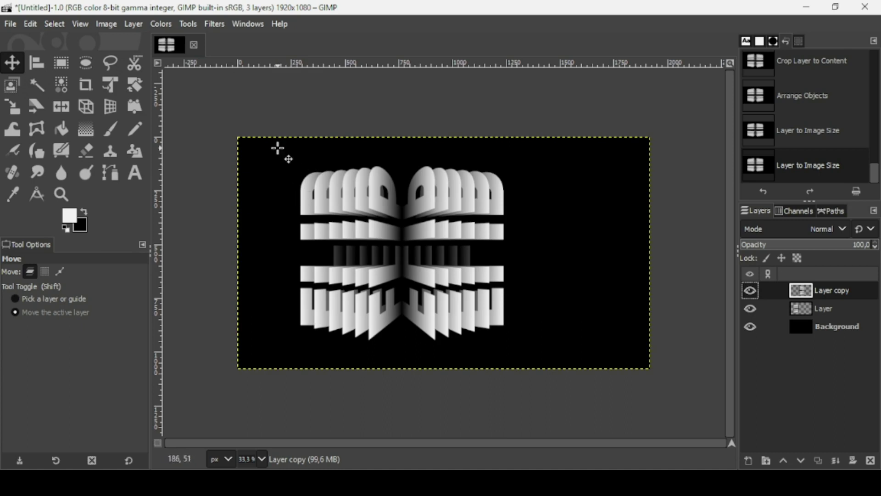
left_click(835, 461)
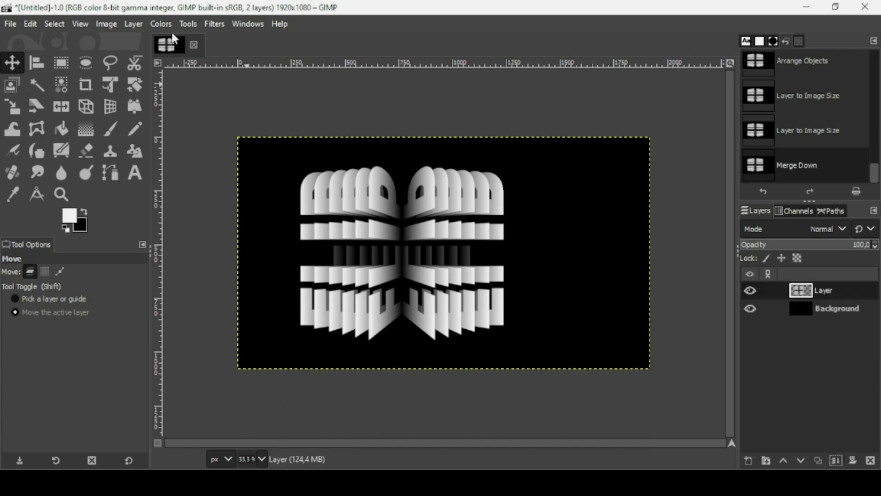
Centre the merged text, cropped to its content, horizontally and vertically on the image and merge it into the Background
left_click(129, 23)
left_click(181, 288)
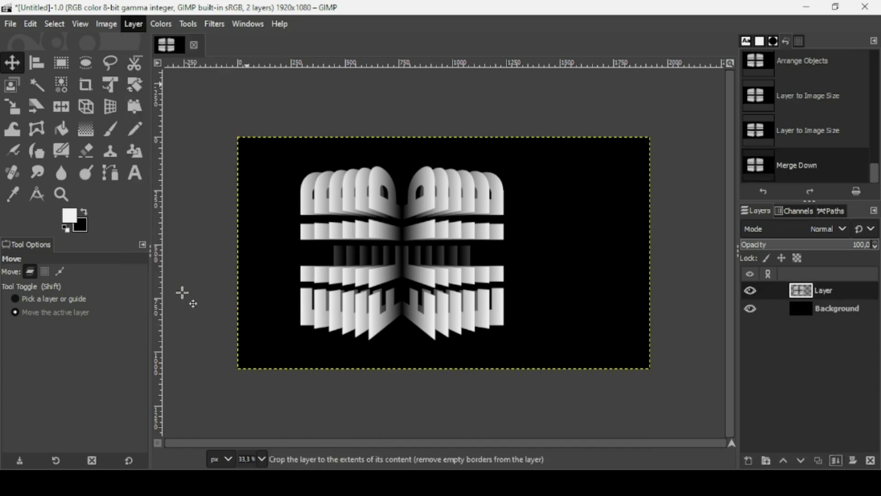
left_click(37, 63)
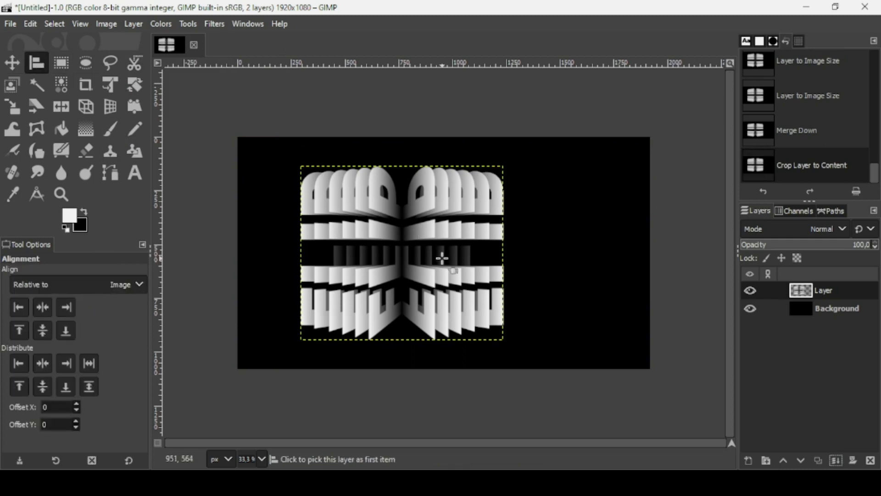
left_click(44, 309)
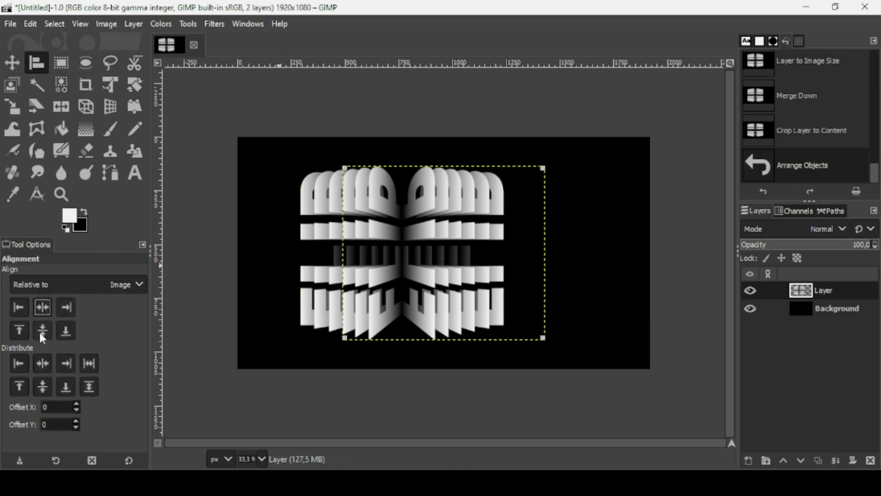
left_click(39, 329)
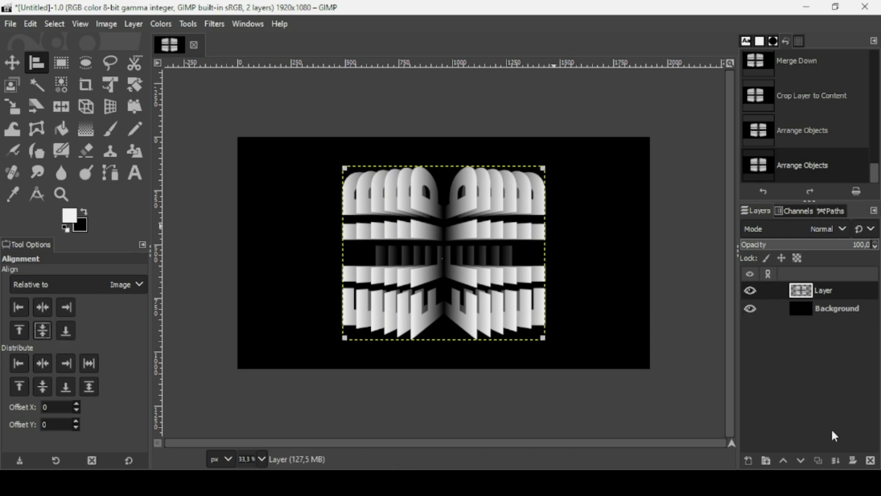
left_click(837, 455)
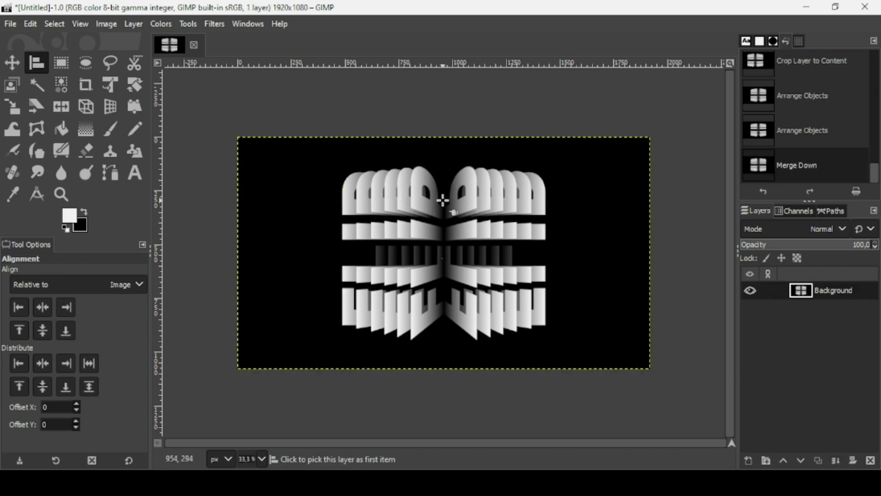
Sharpen the Background with Unsharp Mask at radius 3, amount 0.5 and threshold 0, comparing the result with the preview off and on
scroll(443, 200, "up", 3)
scroll(442, 200, "up", 1)
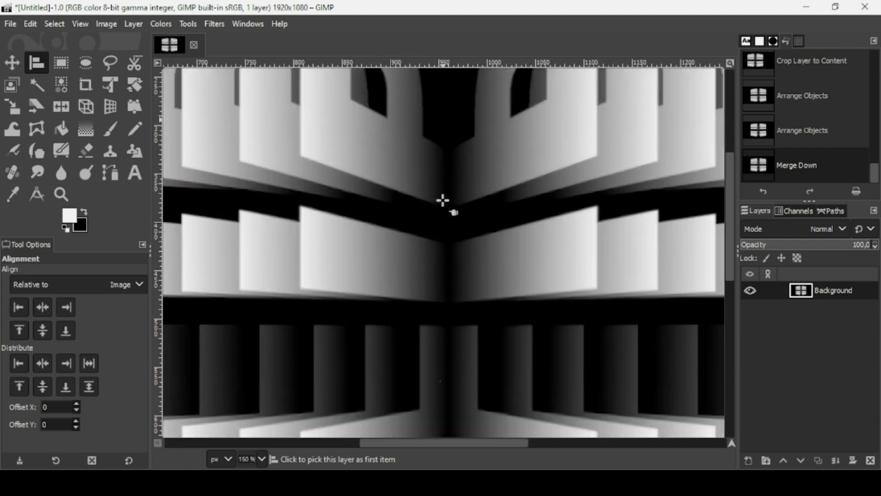
scroll(372, 205, "down", 1)
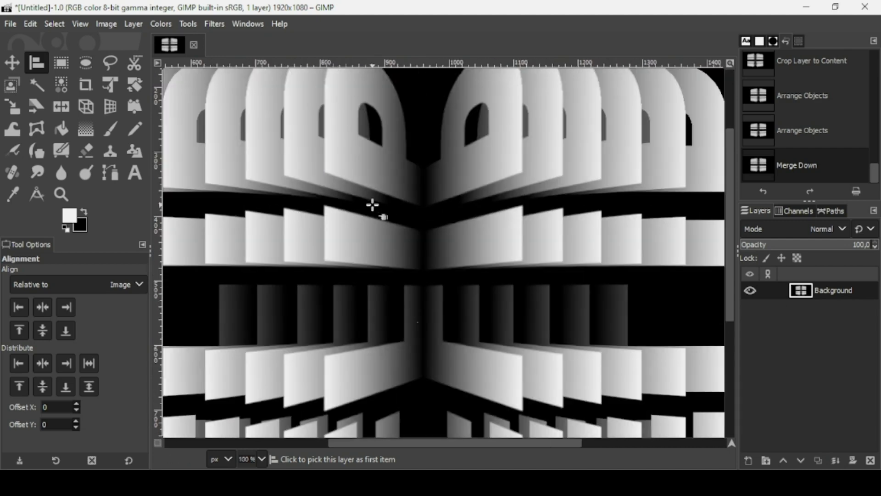
left_click(215, 25)
mouse_move(248, 114)
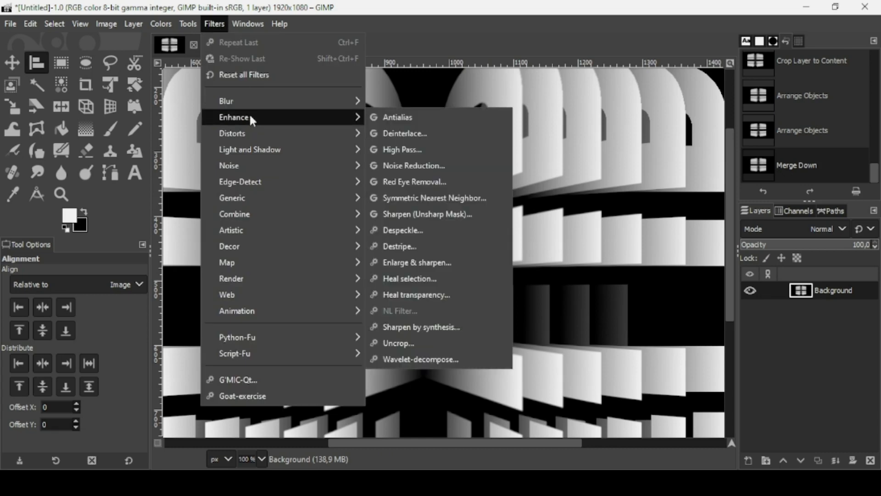
left_click(431, 215)
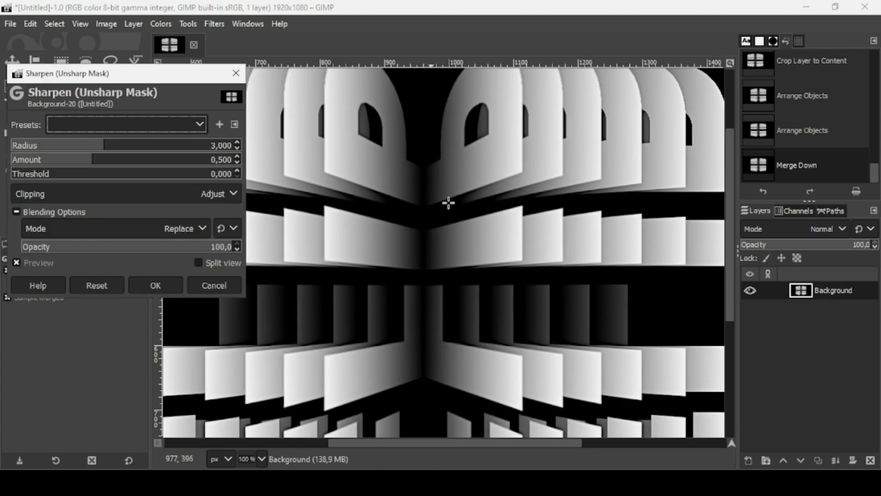
left_click(40, 263)
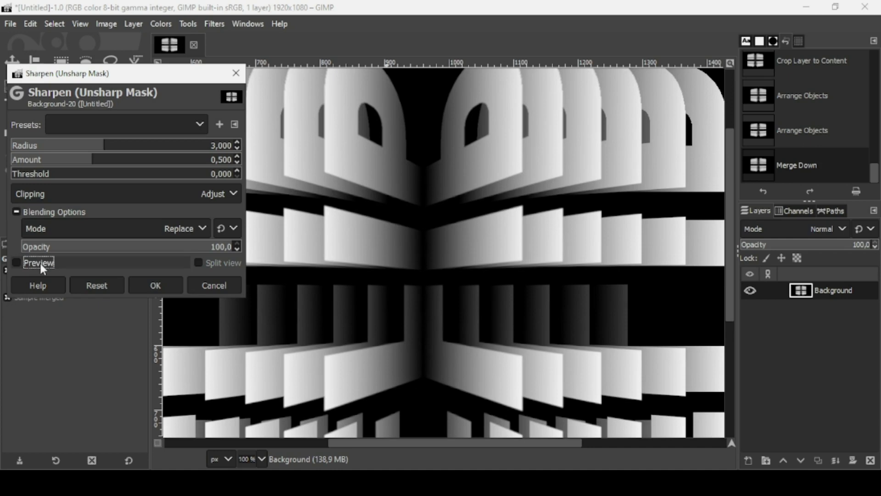
left_click(40, 263)
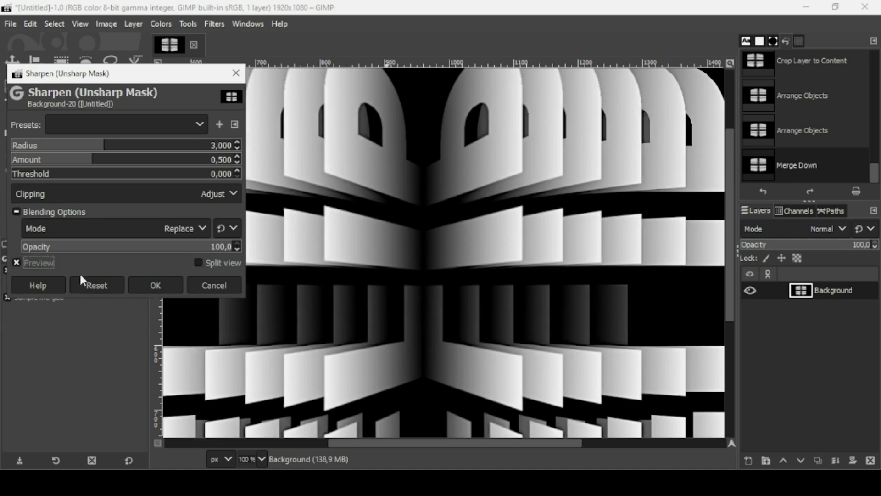
left_click(161, 285)
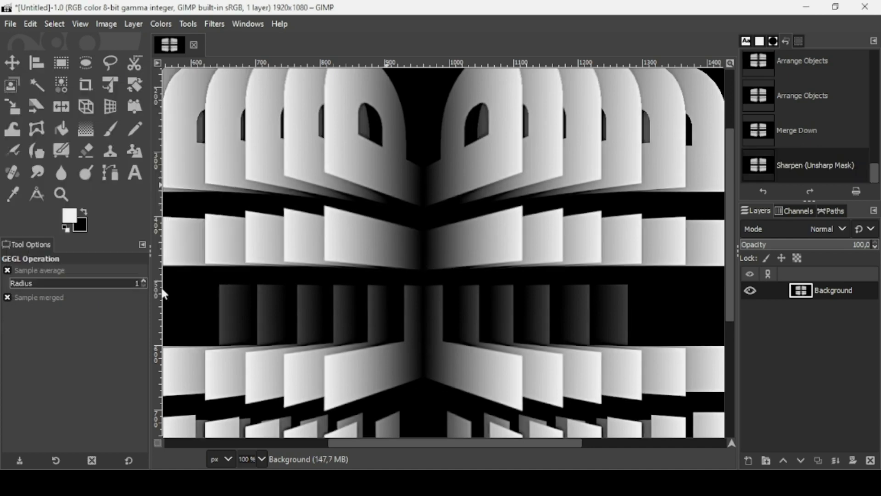
key("minus")
key("minus")
key("minus")
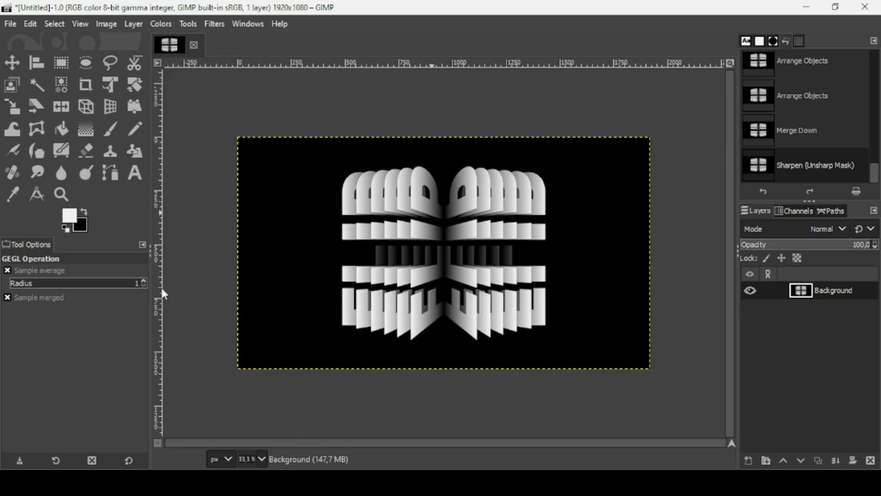